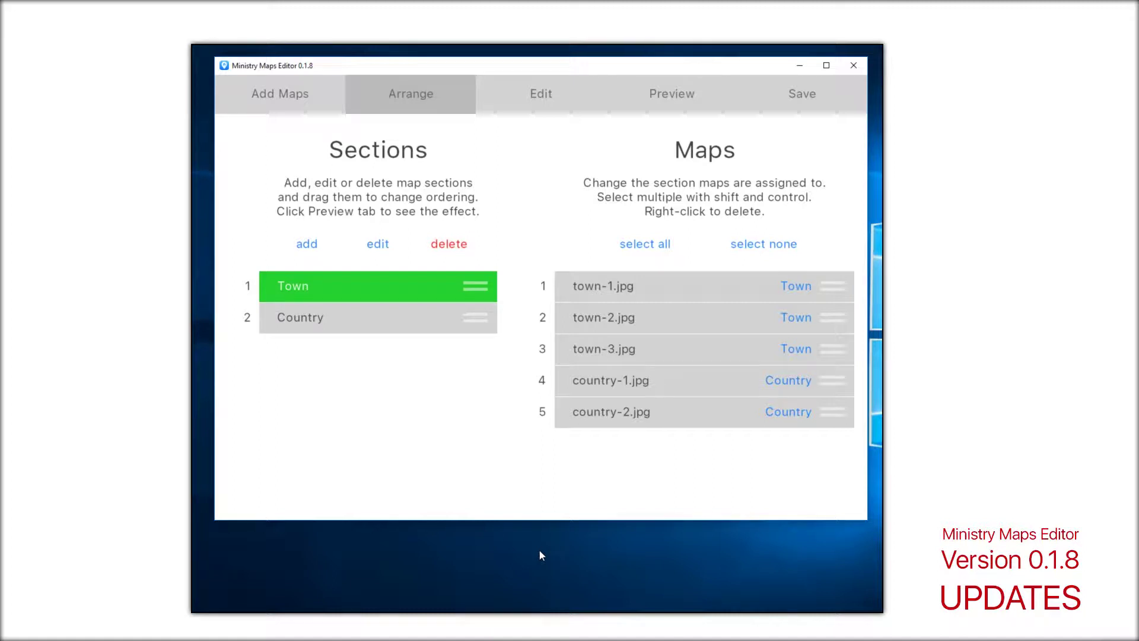
Step: Make the editor window taller and give town-1 the custom box number 1a
drag(531, 521, 532, 597)
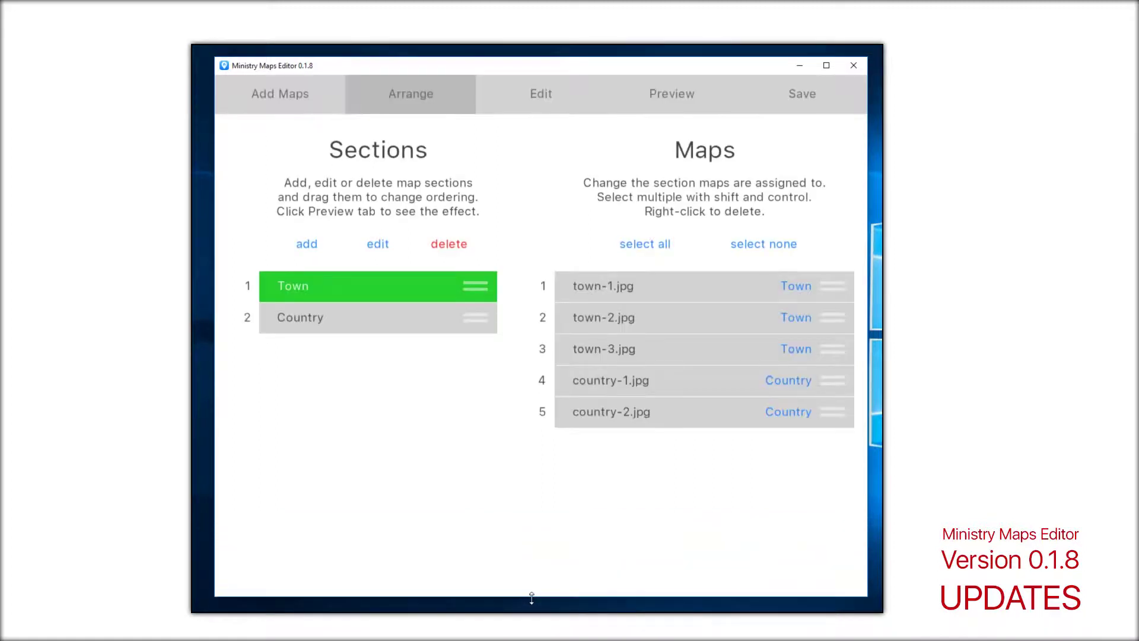
click(542, 108)
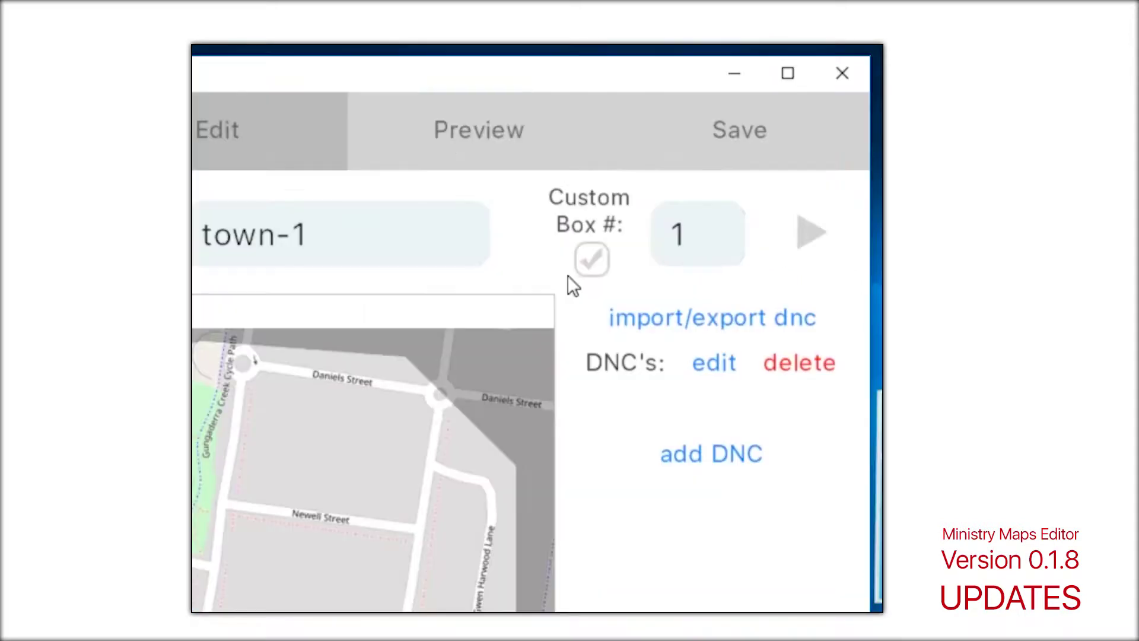
key(Tab)
text(a)
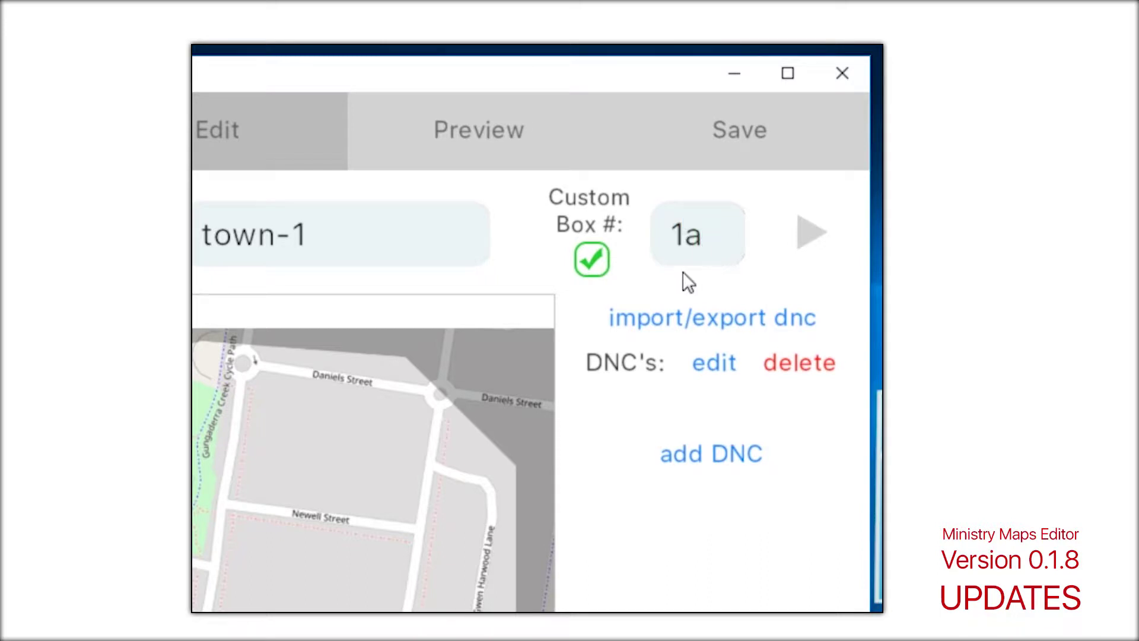
Step: Check the 1a box in the preview, then switch town-1's custom box number off again
click(503, 149)
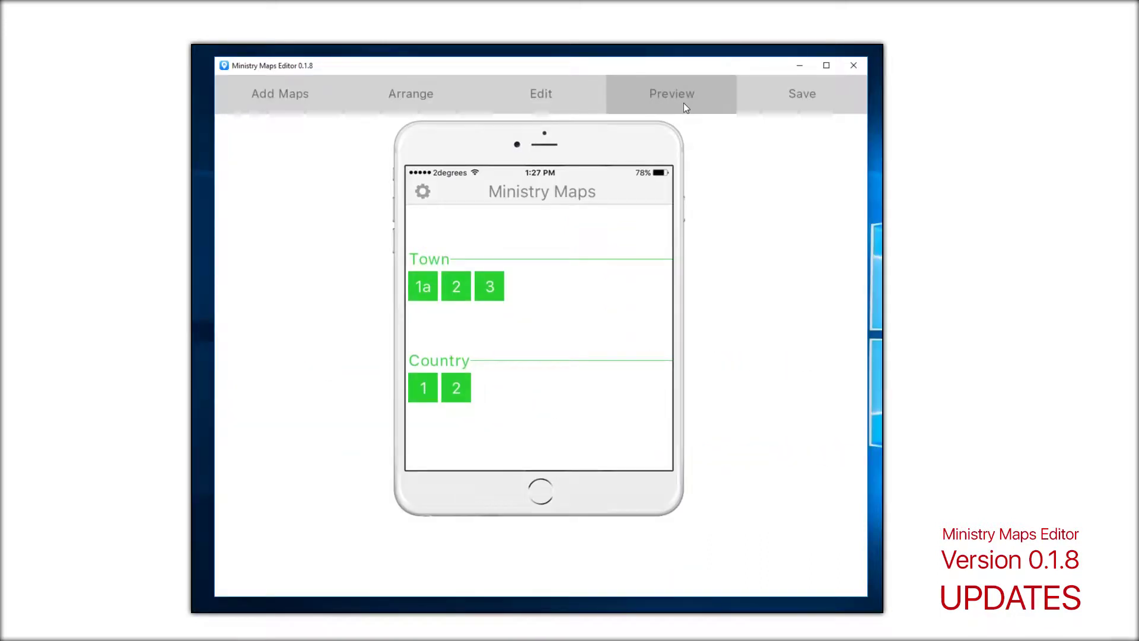
click(602, 101)
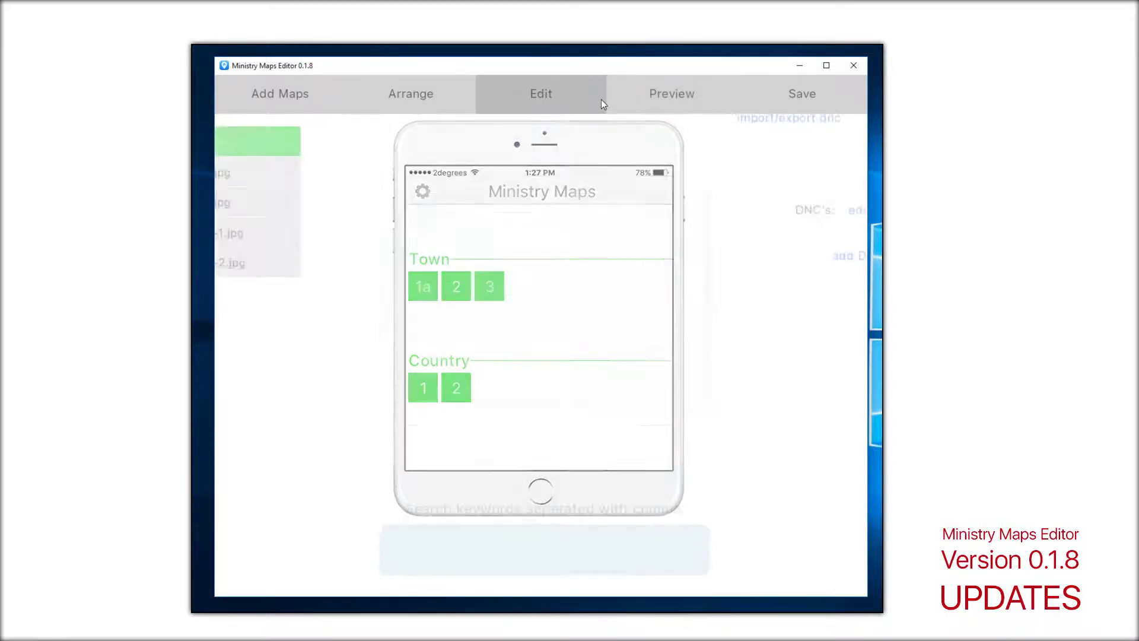
click(729, 161)
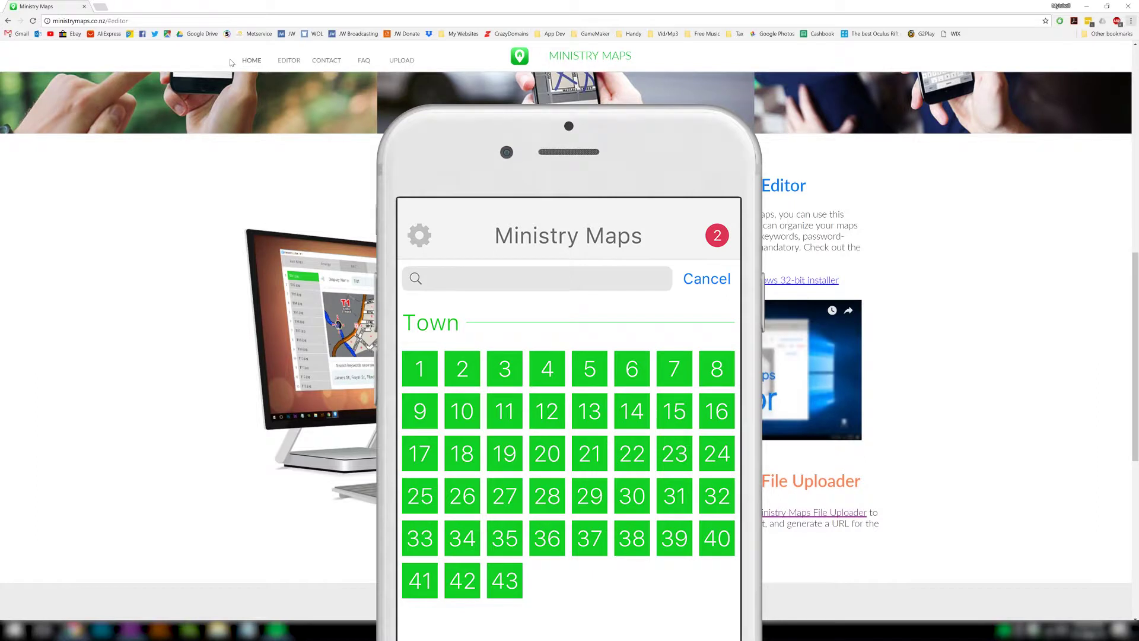
Step: Download the Ministry Maps 0.1.8 Windows 32-bit installer from the Editor page, then minimize Chrome
click(248, 67)
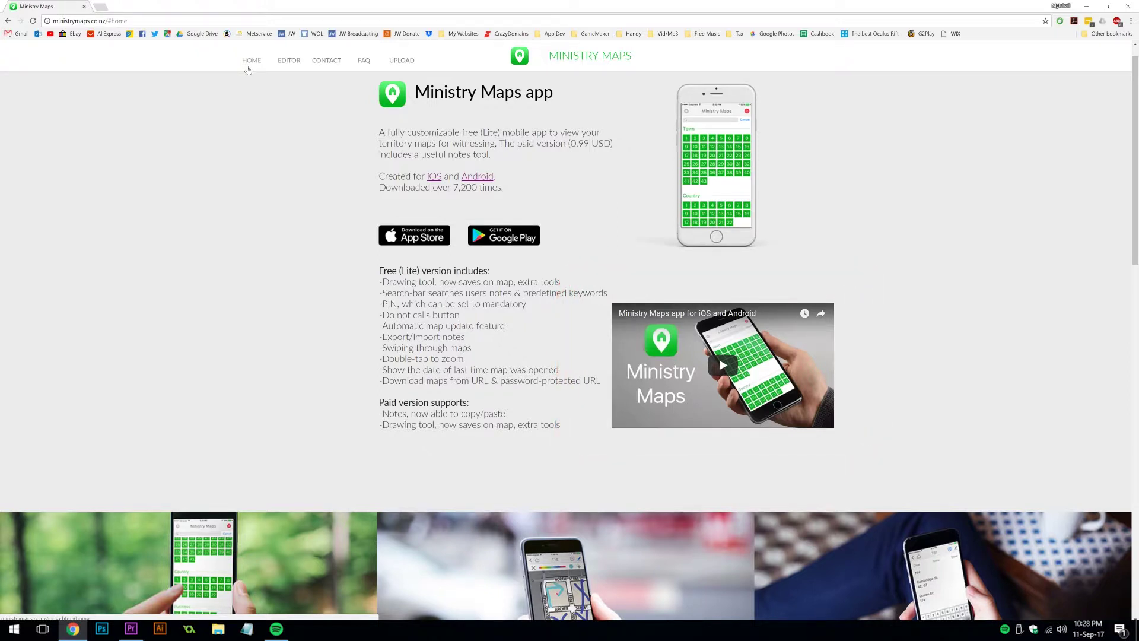
click(283, 66)
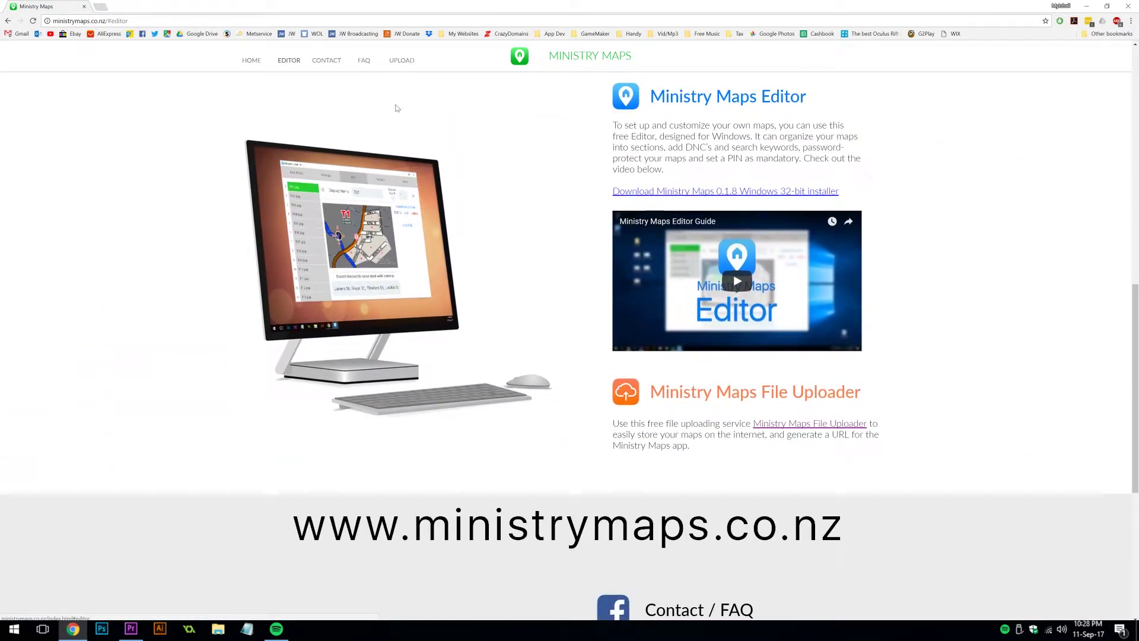
click(617, 194)
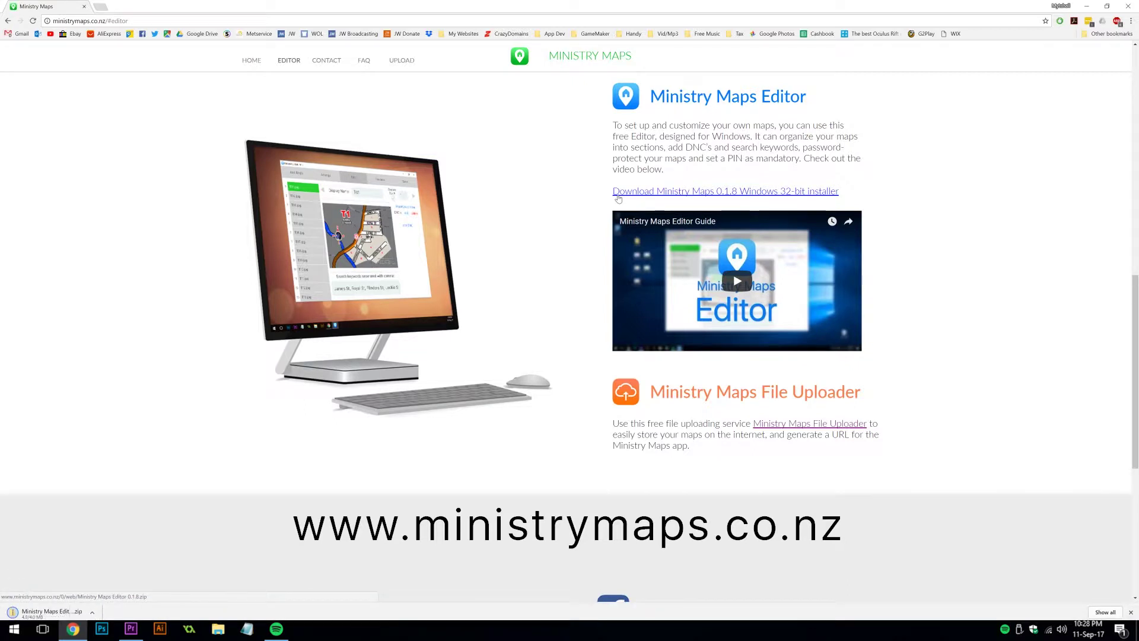
click(70, 633)
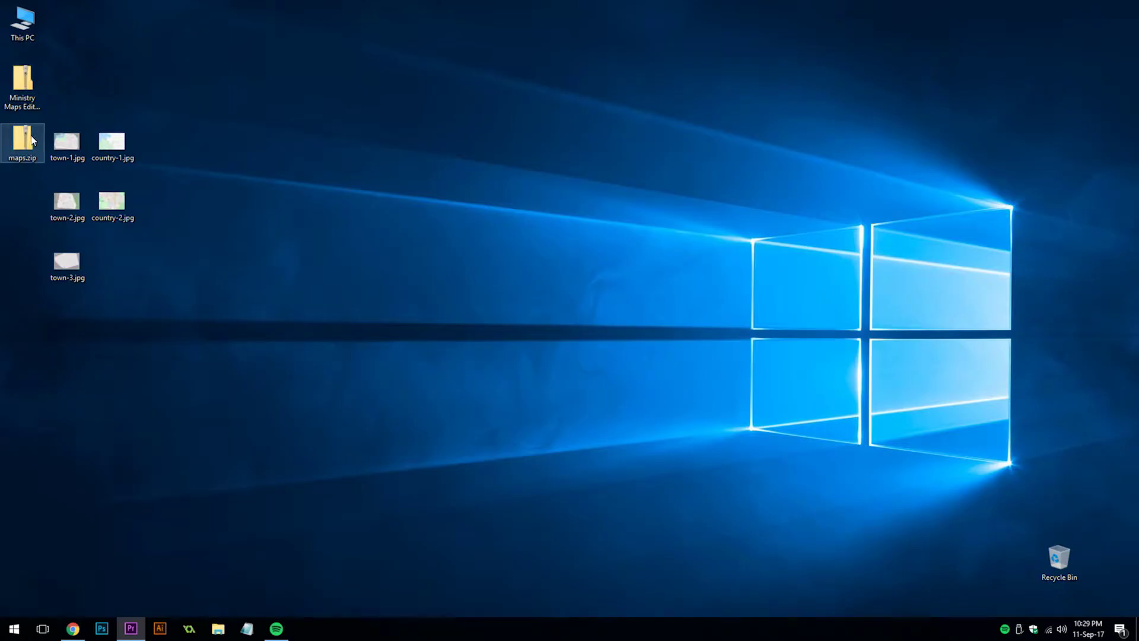
Step: Copy Ministry Maps Editor 0.1.6.exe from the zip to the desktop, run it, and close Explorer
double_click(27, 109)
drag(380, 181, 22, 194)
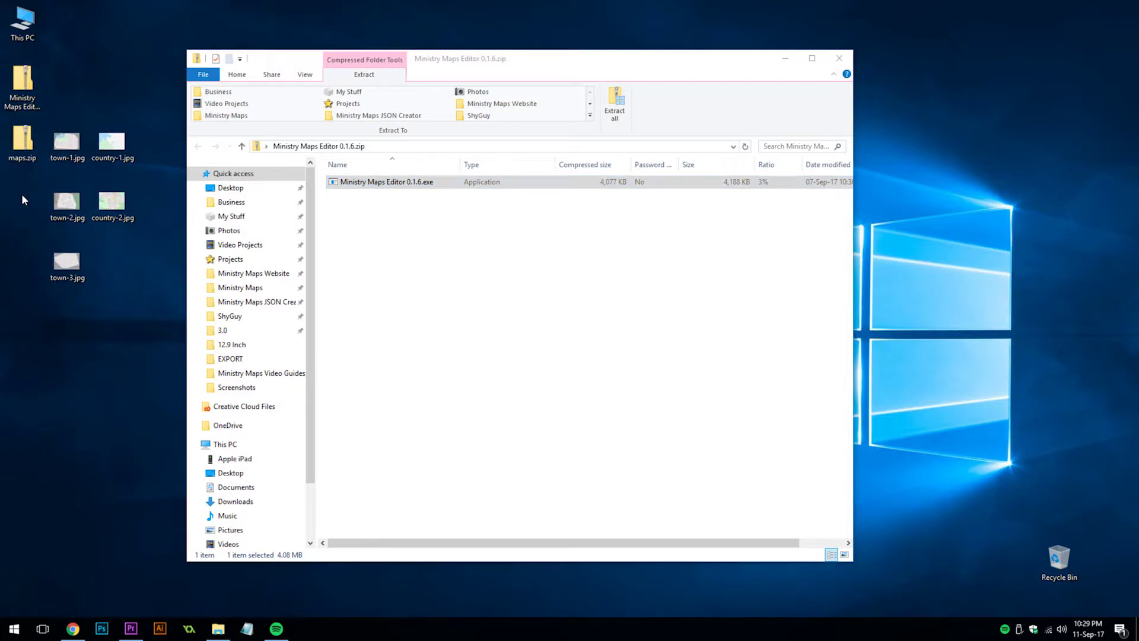
double_click(24, 199)
click(850, 62)
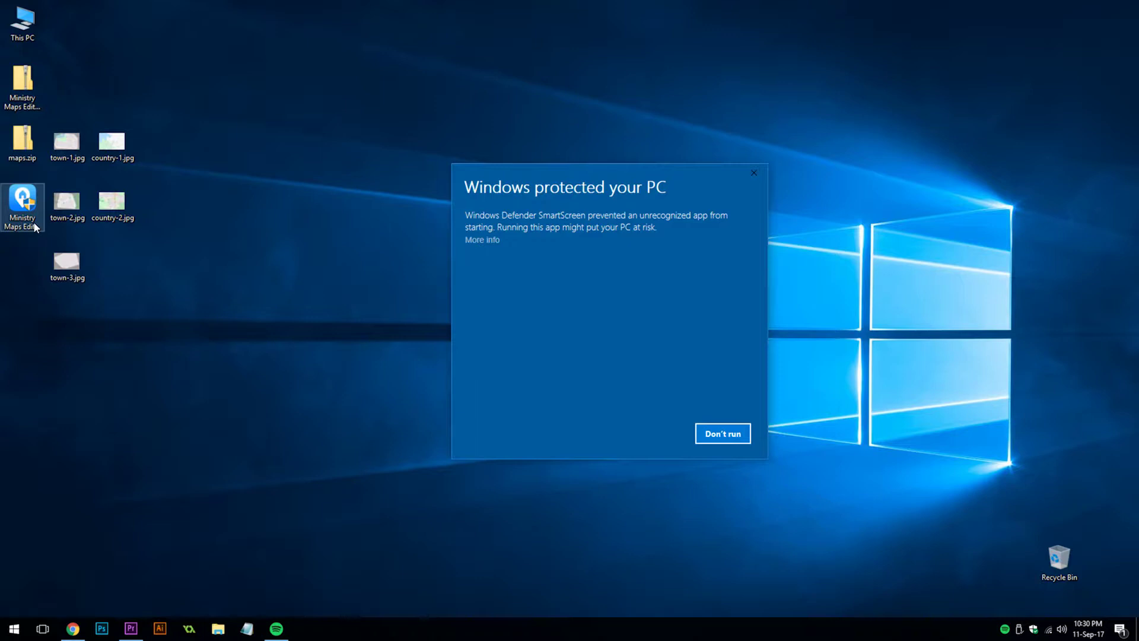
Step: Run the unrecognized installer anyway, accept the licence, install with defaults, and start the editor
click(496, 241)
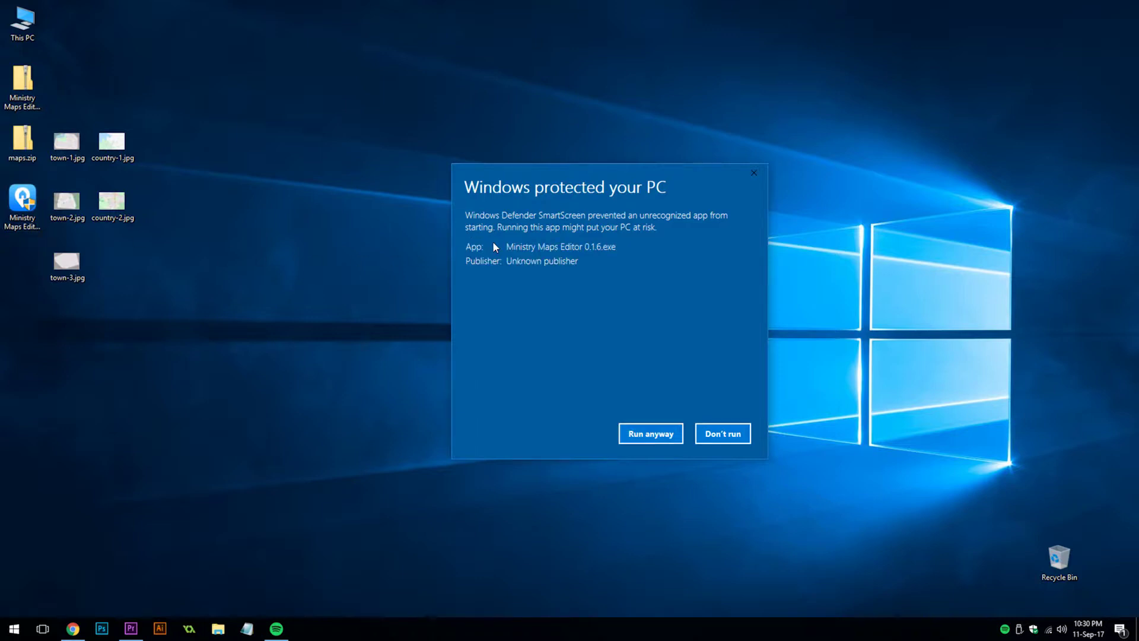
click(657, 432)
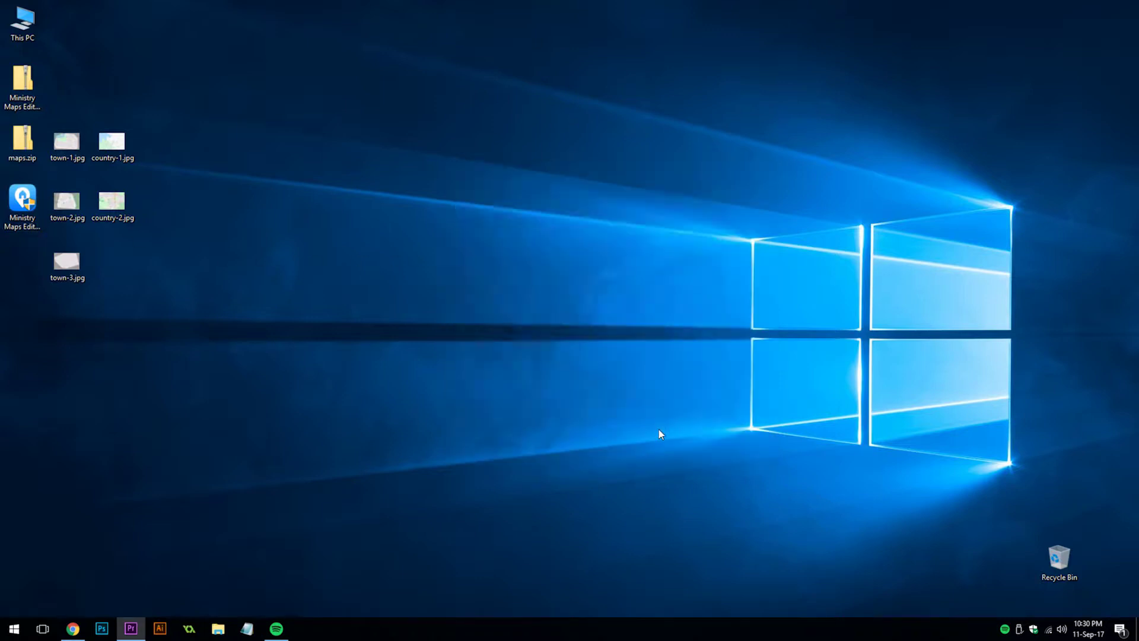
click(635, 408)
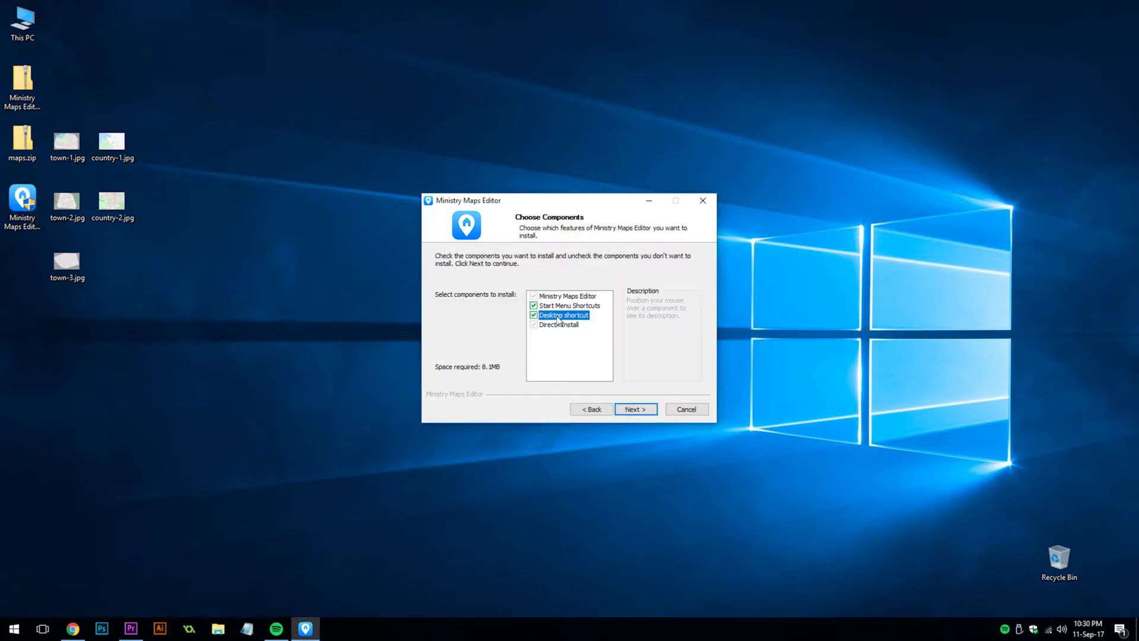
click(638, 409)
click(643, 409)
click(642, 408)
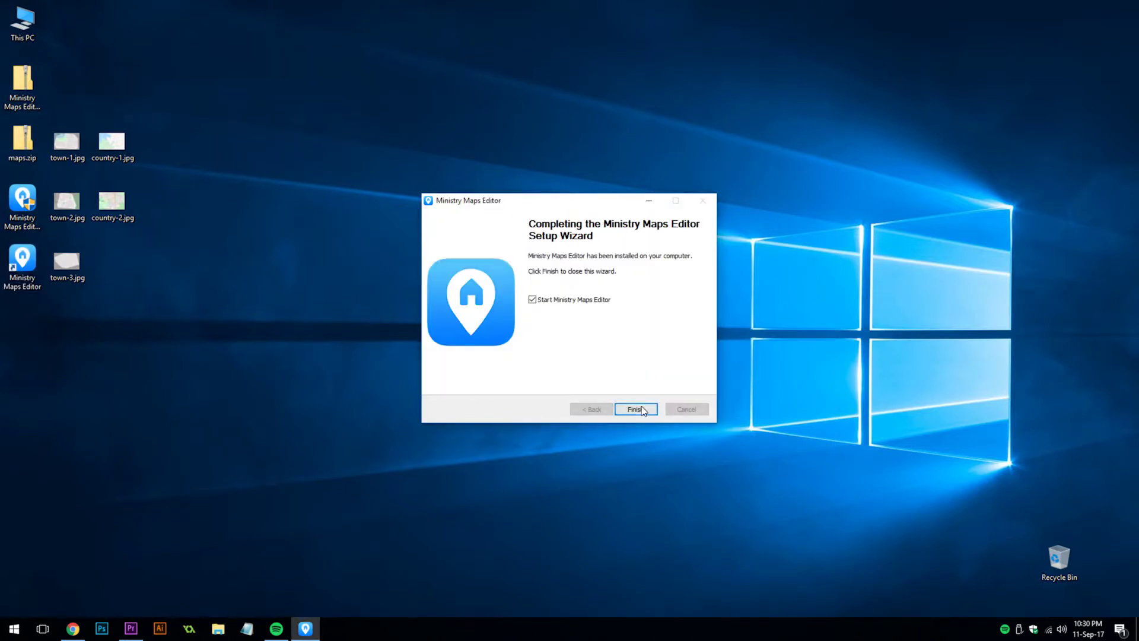
click(643, 408)
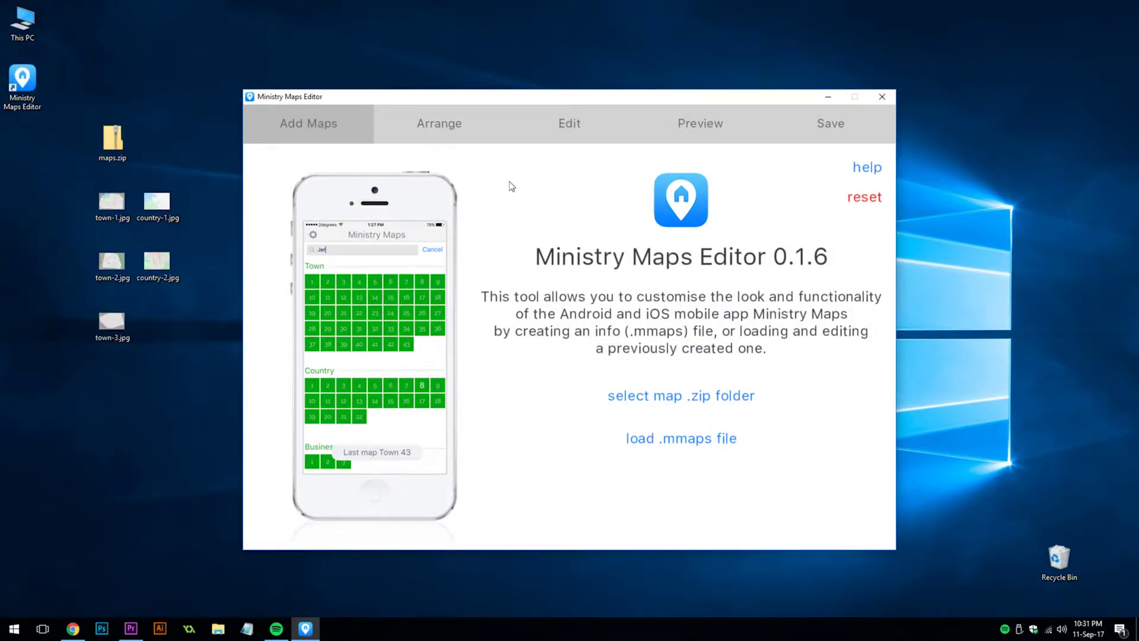
Step: Load maps.zip into the editor and preview its five maps as boxes 1–5
drag(194, 183, 81, 346)
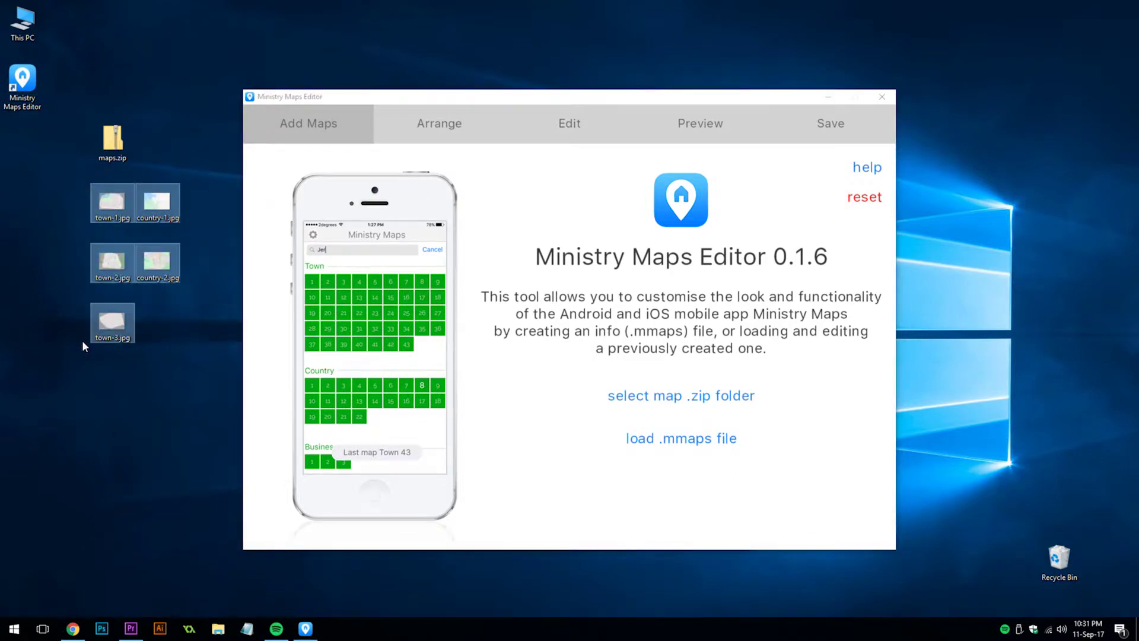
click(517, 242)
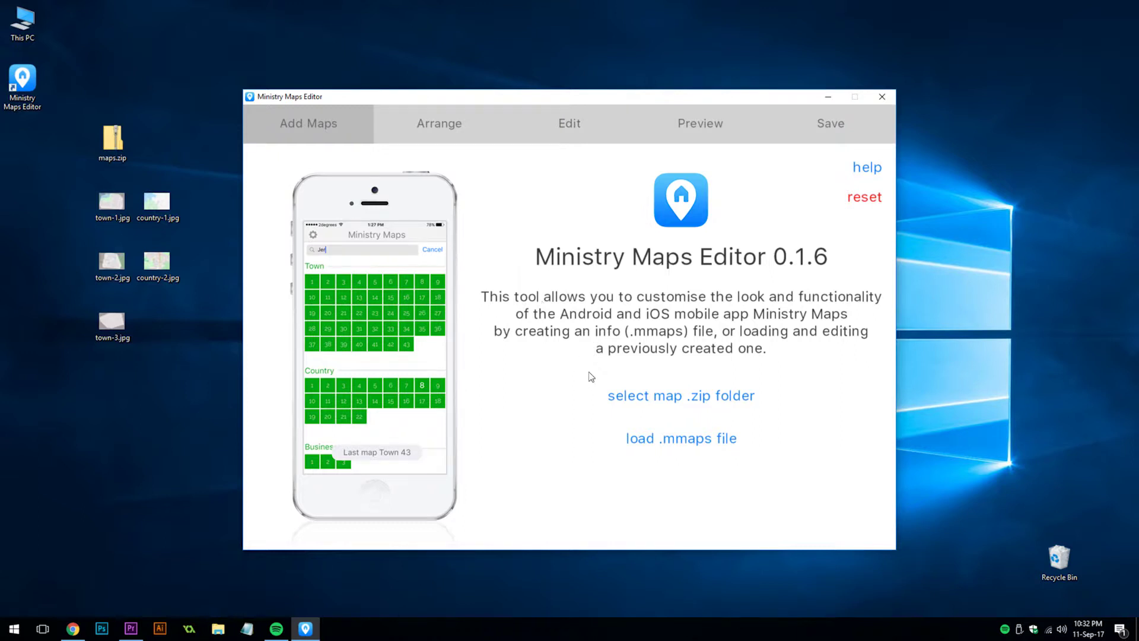
click(627, 399)
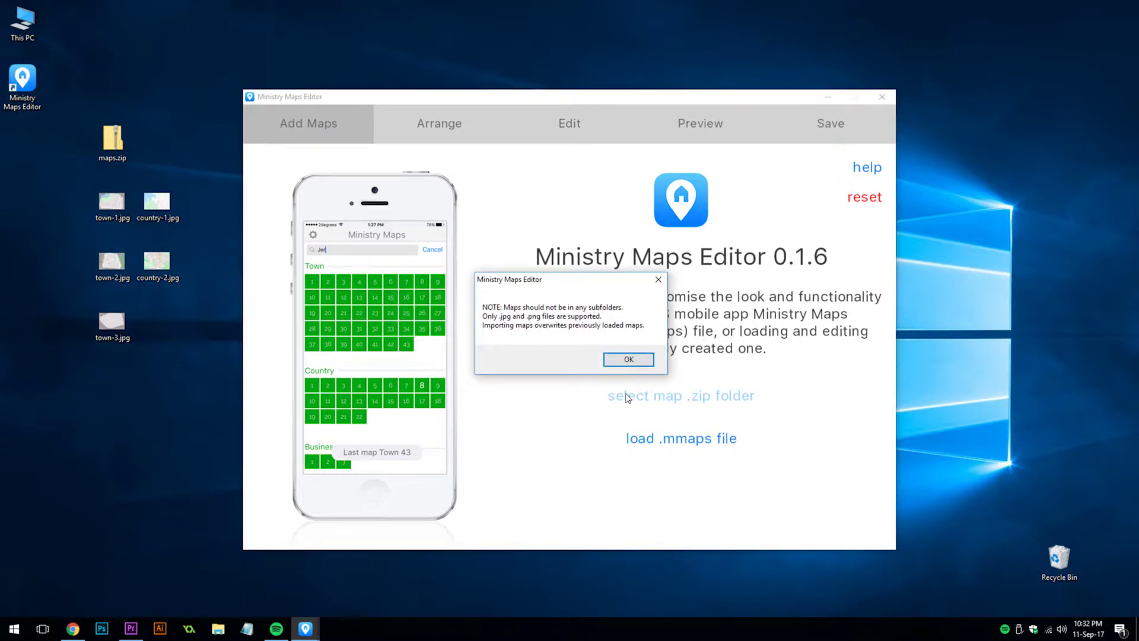
click(624, 362)
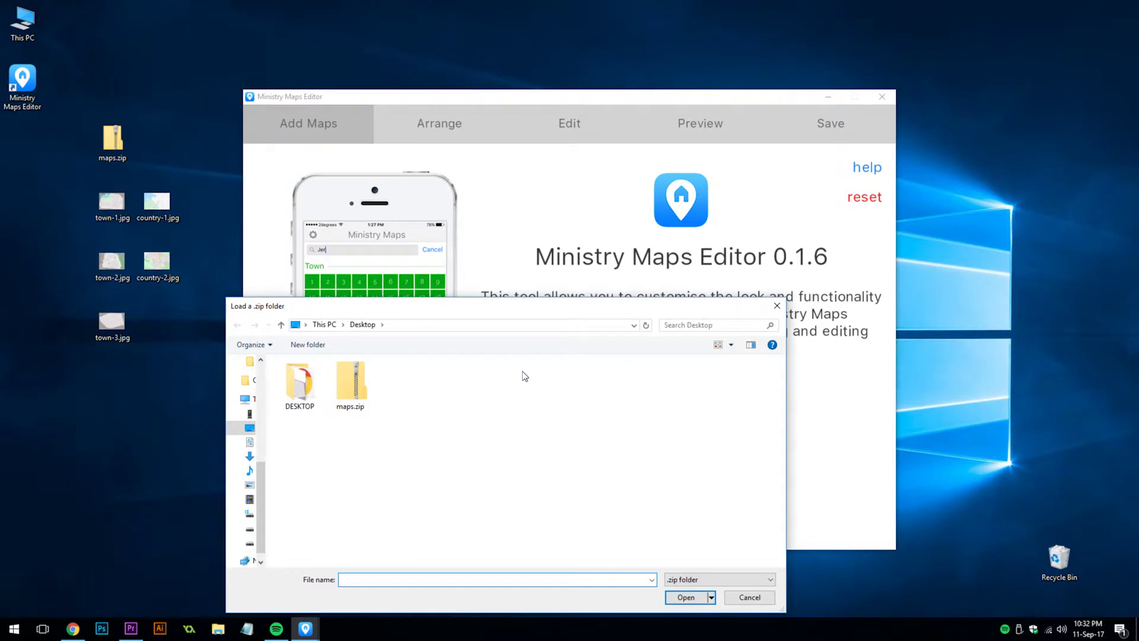
double_click(356, 380)
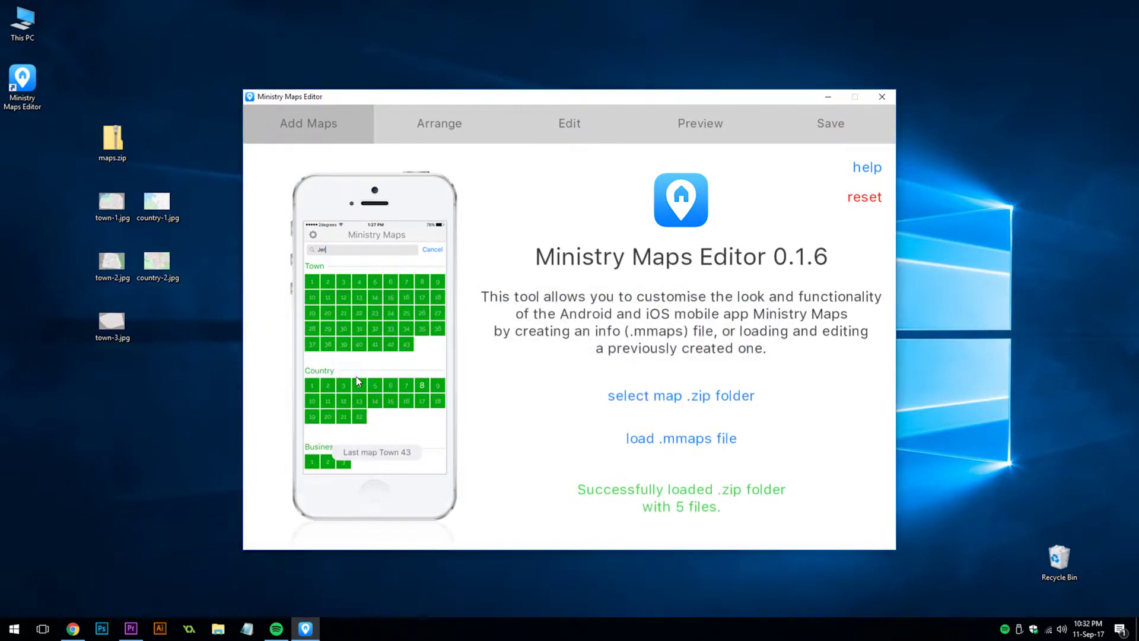
click(684, 141)
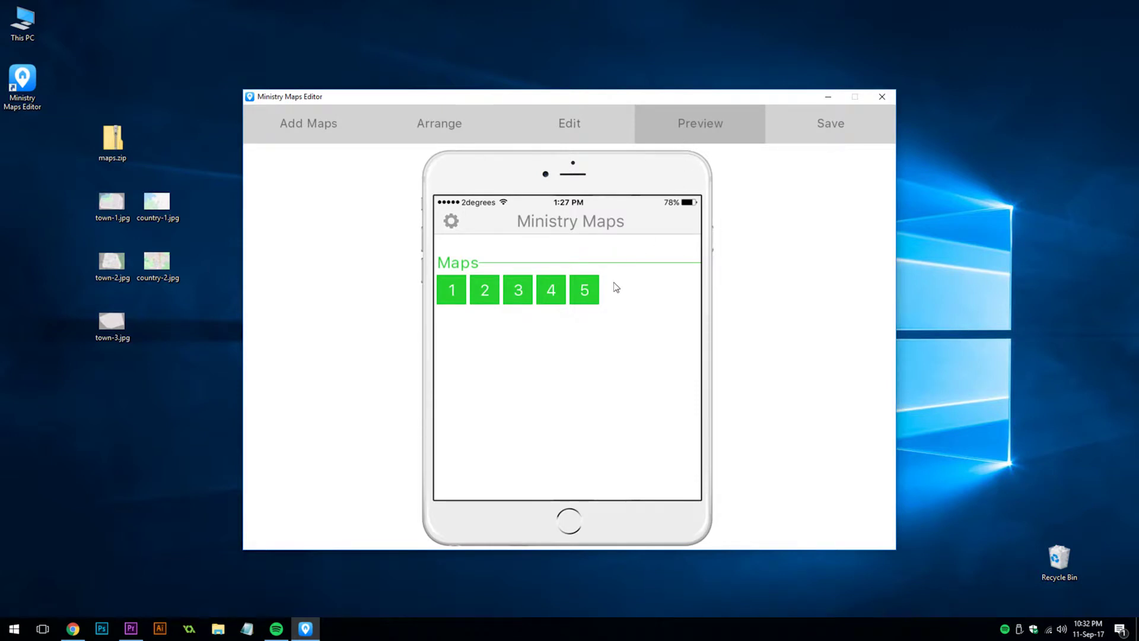
Step: In Arrange, rename the existing Maps section to Town
click(458, 128)
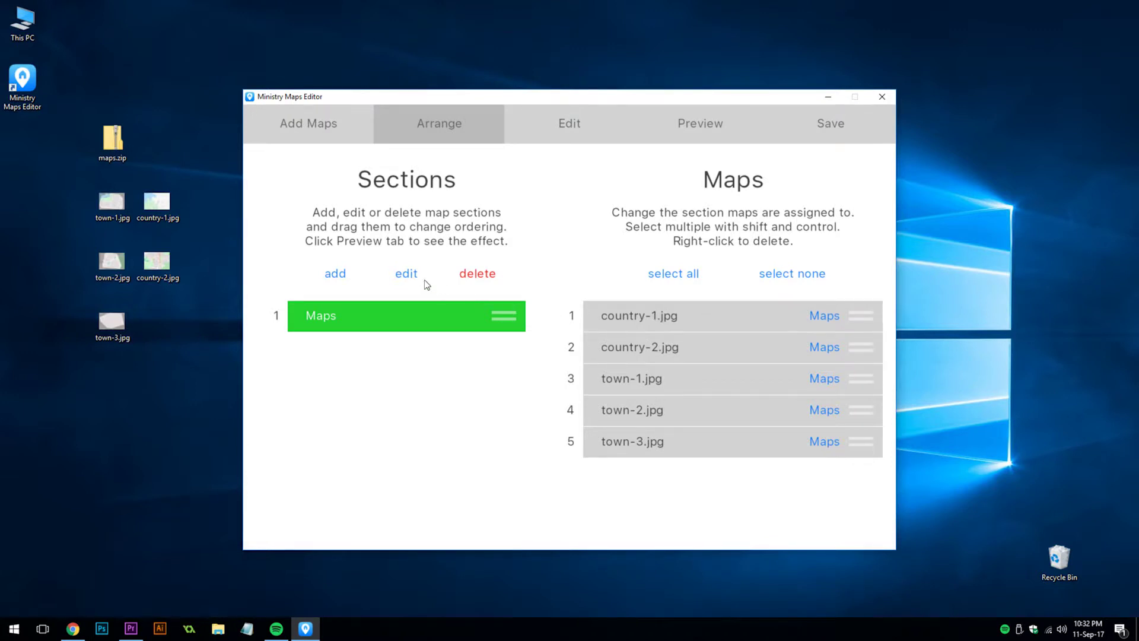
click(410, 271)
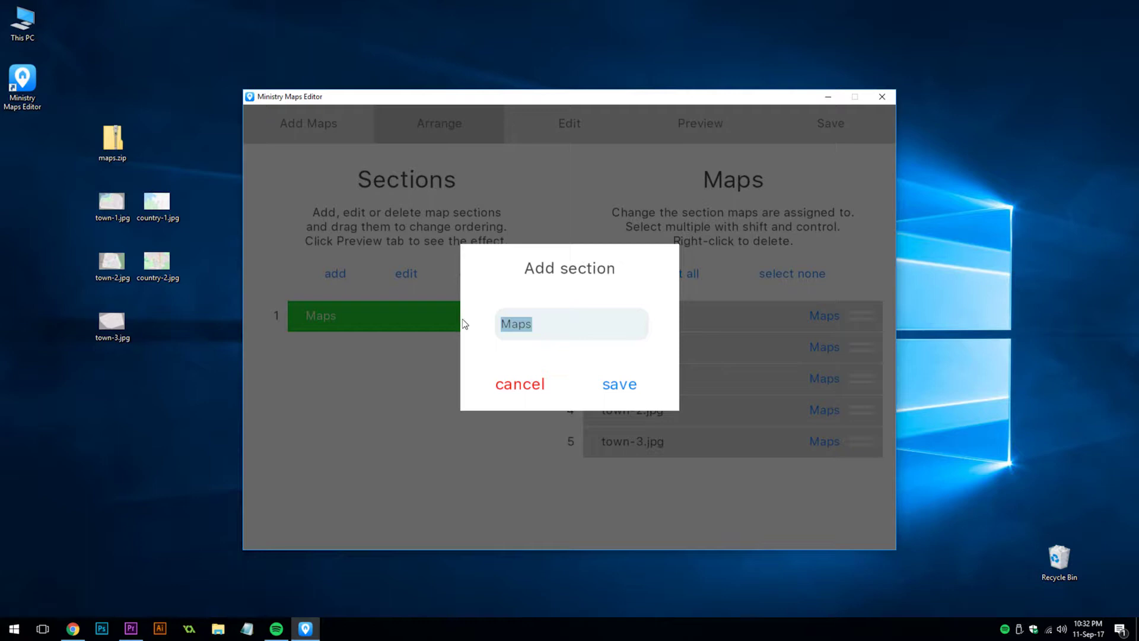
text(Town)
click(612, 384)
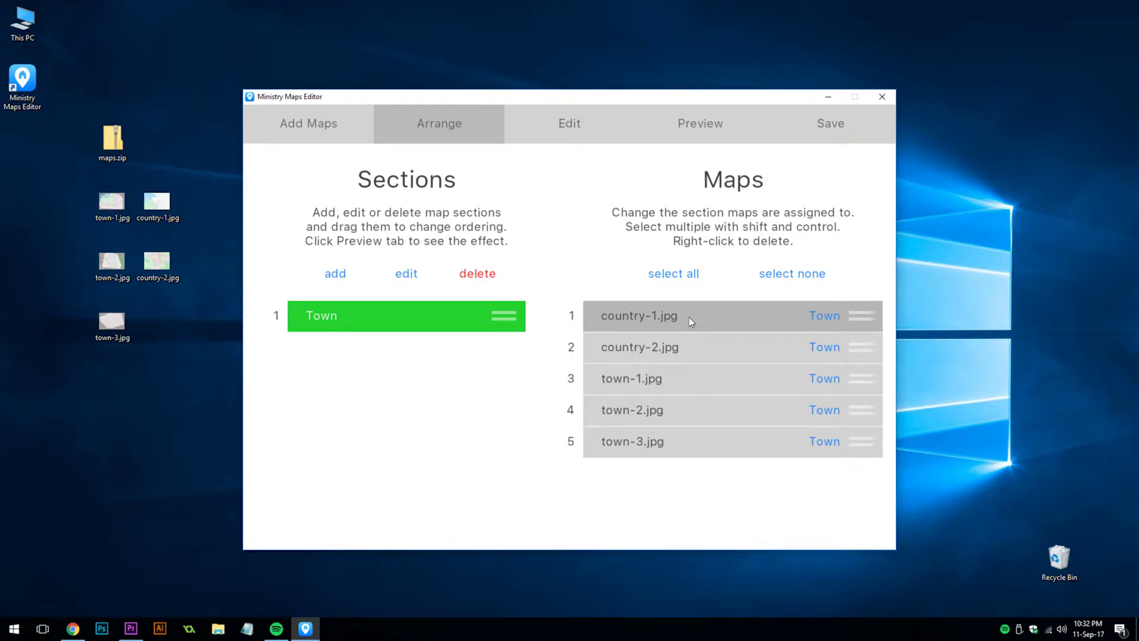
Step: Add a new section named Country
click(344, 272)
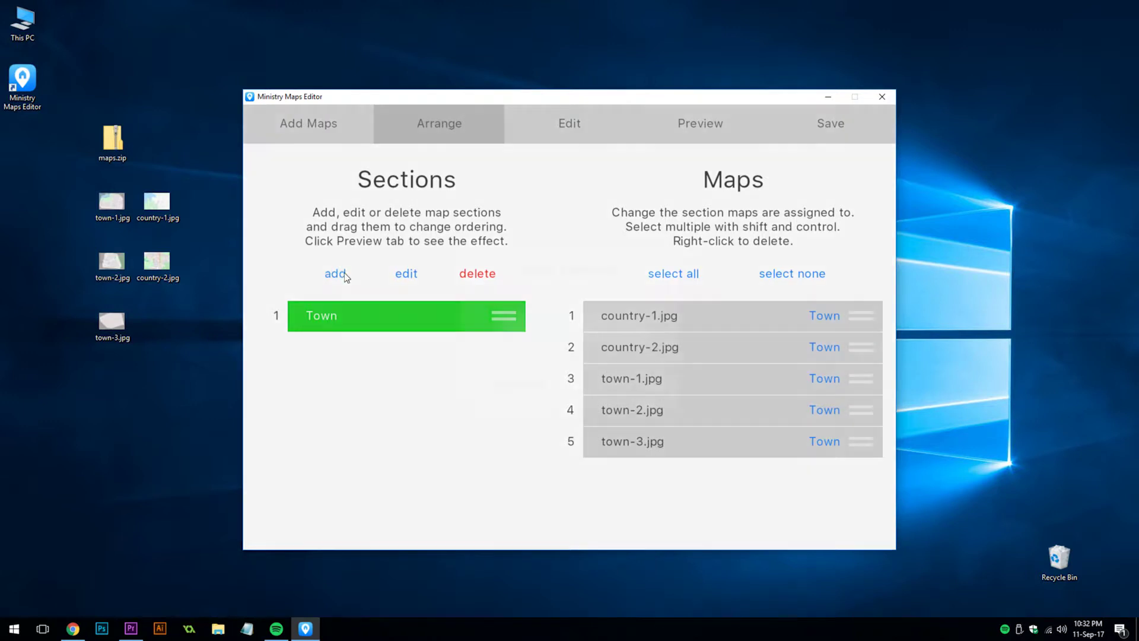
text(Country)
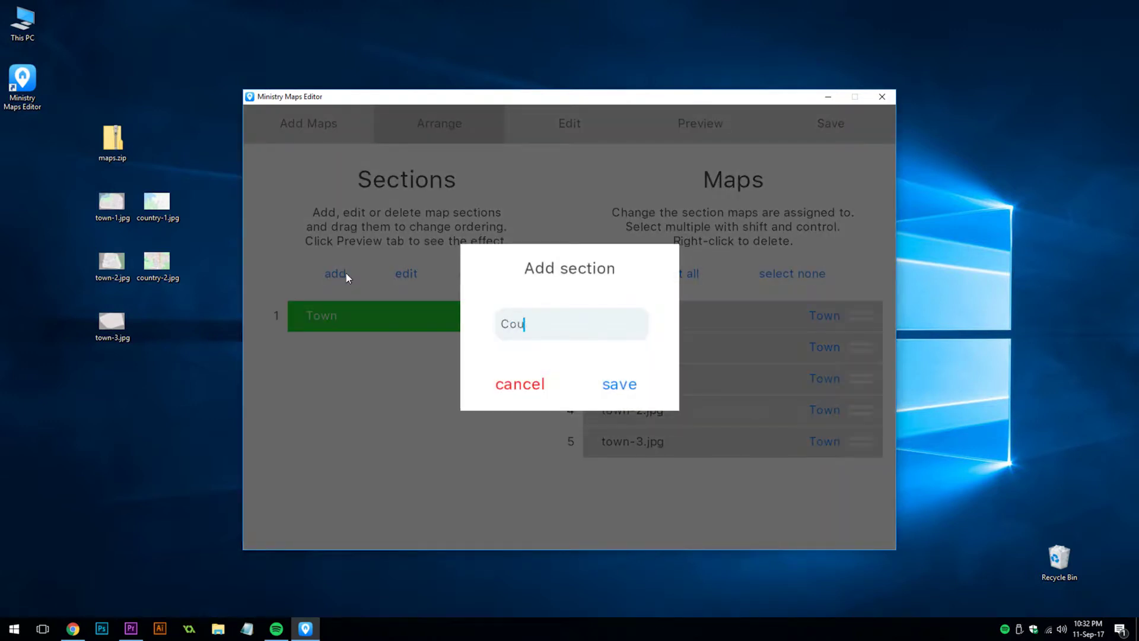
click(606, 383)
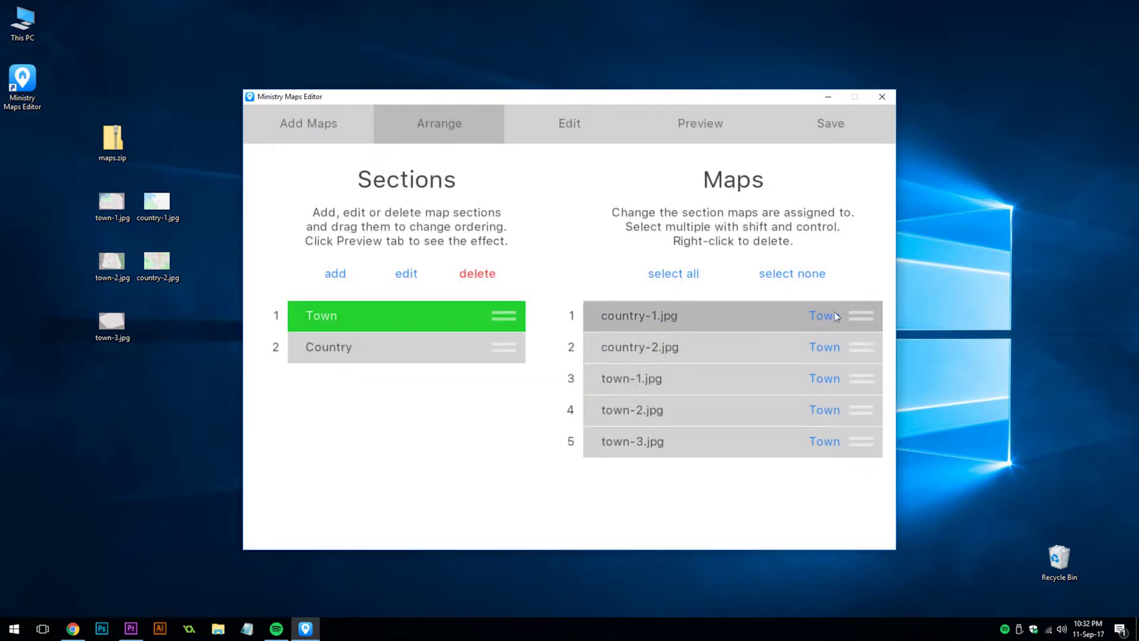
Step: Move country-1.jpg and country-2.jpg into Country, in that order, and cancel deleting town-1.jpg
drag(825, 315, 401, 343)
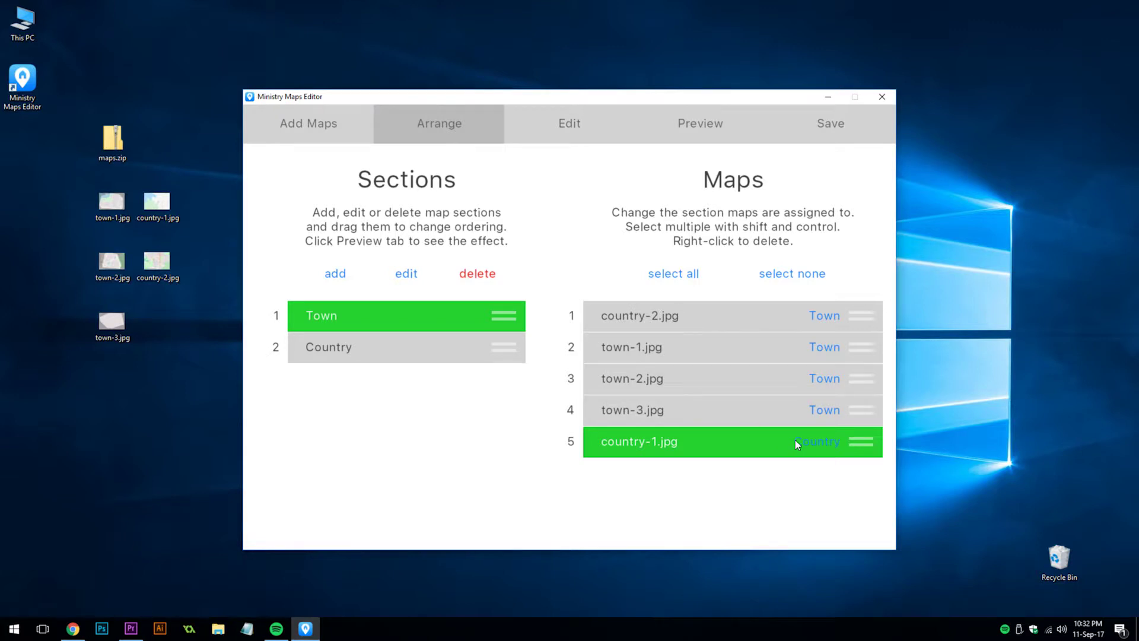
drag(826, 319, 358, 352)
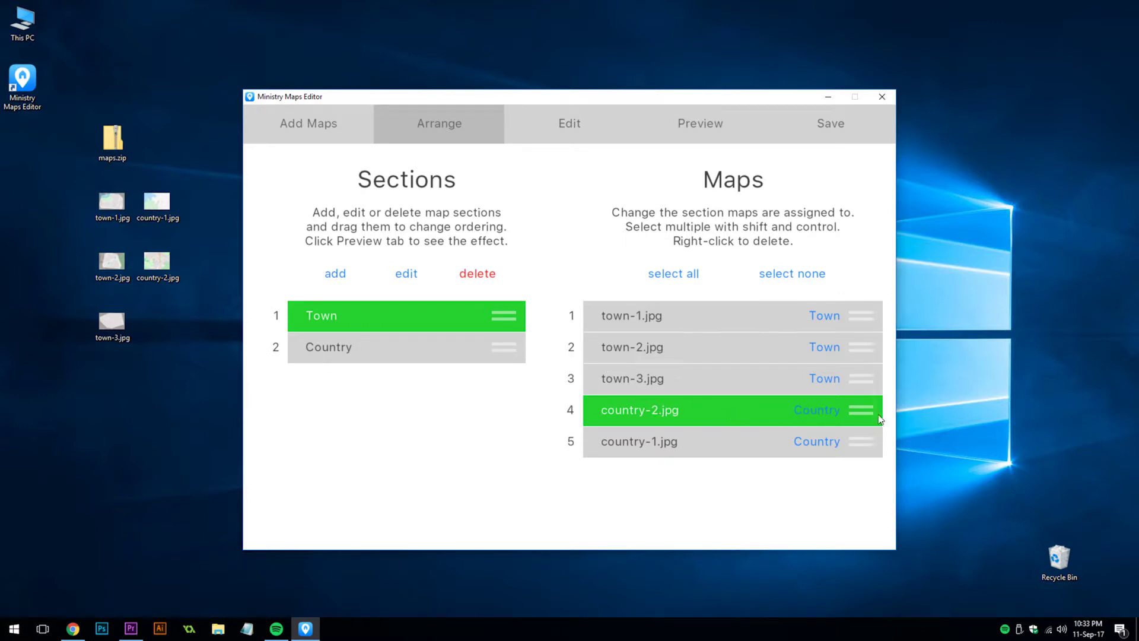
drag(868, 411, 871, 458)
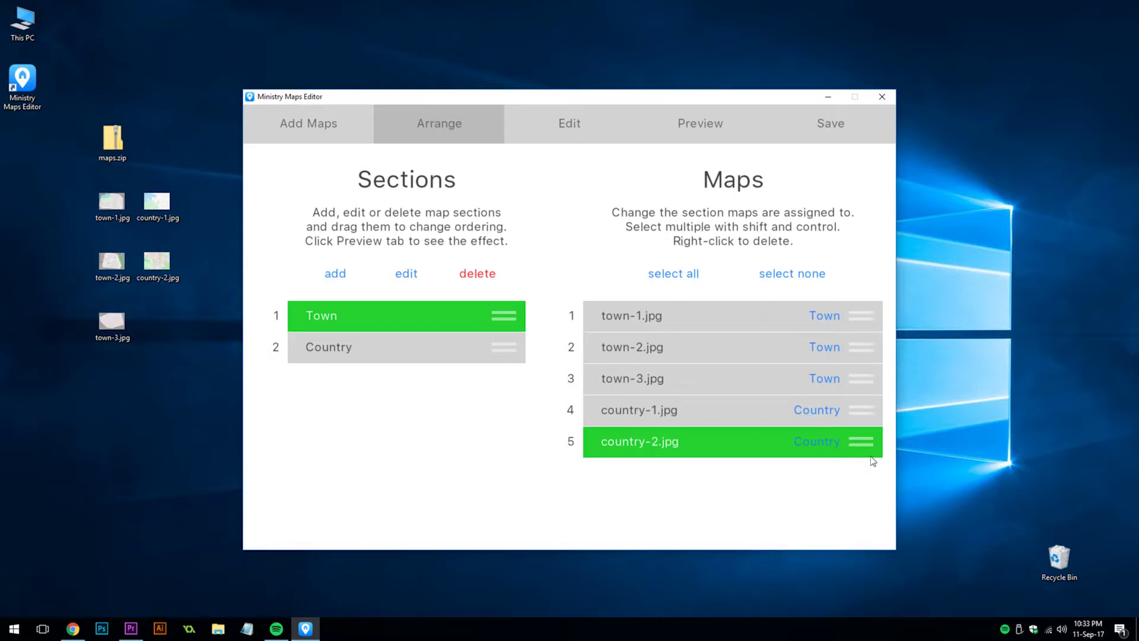
right_click(694, 323)
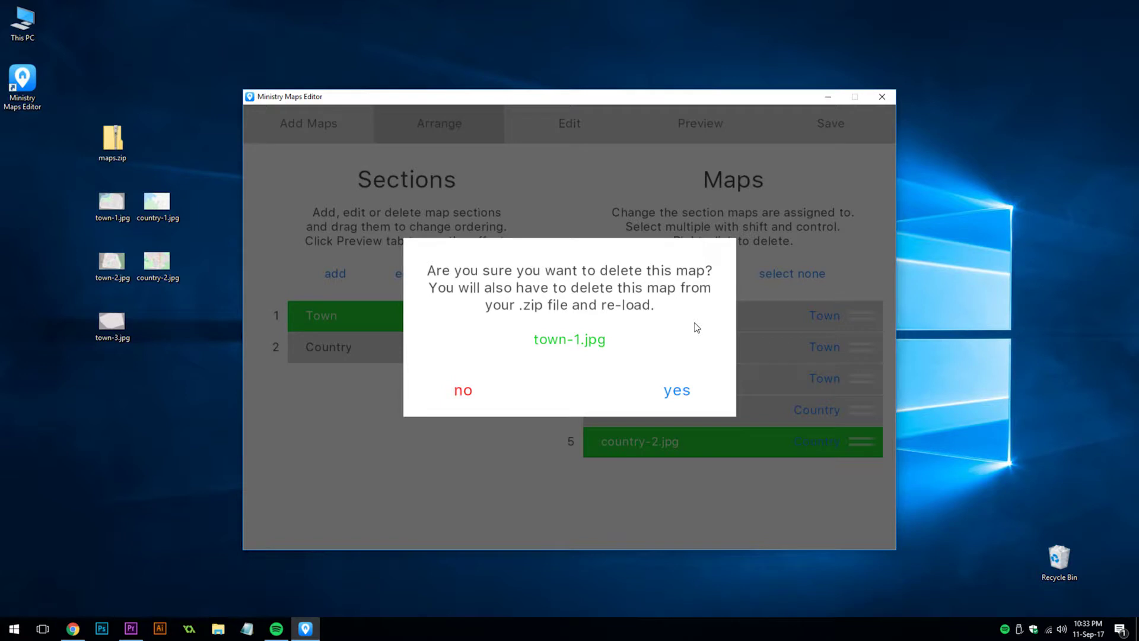
click(465, 391)
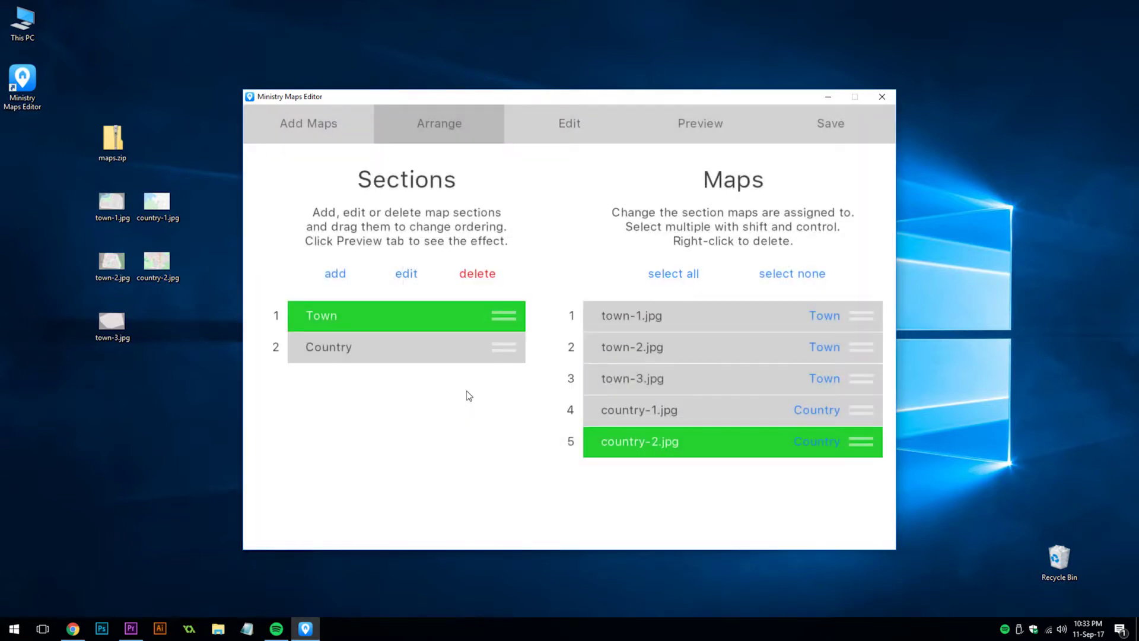
Step: On the Edit page, browse back to town-1 and replace its display name with Town One
click(576, 132)
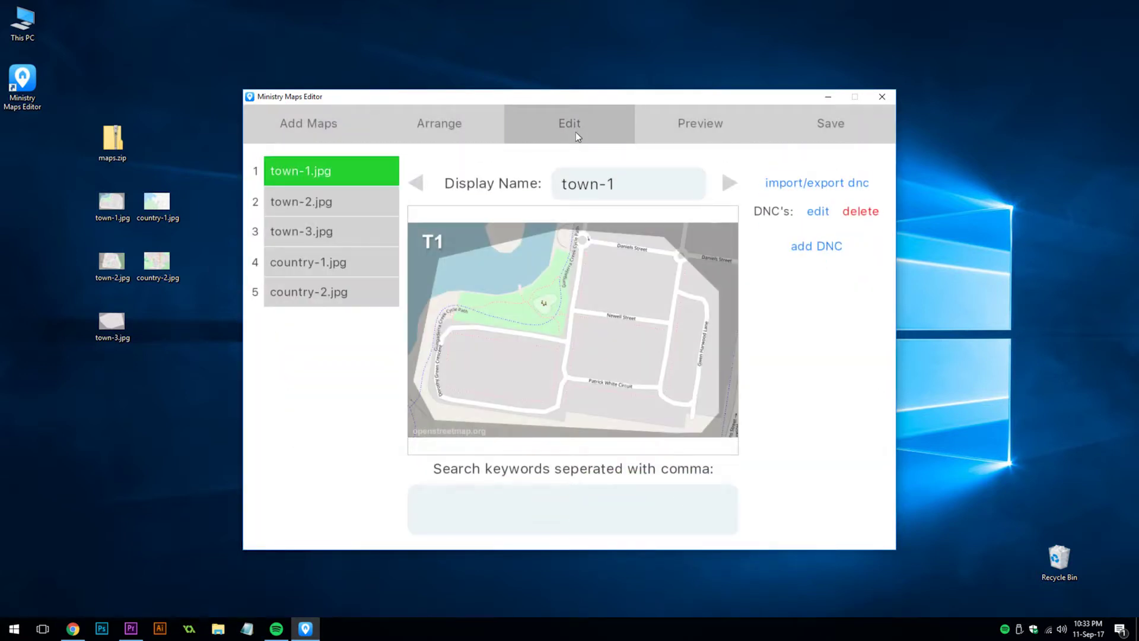
click(365, 198)
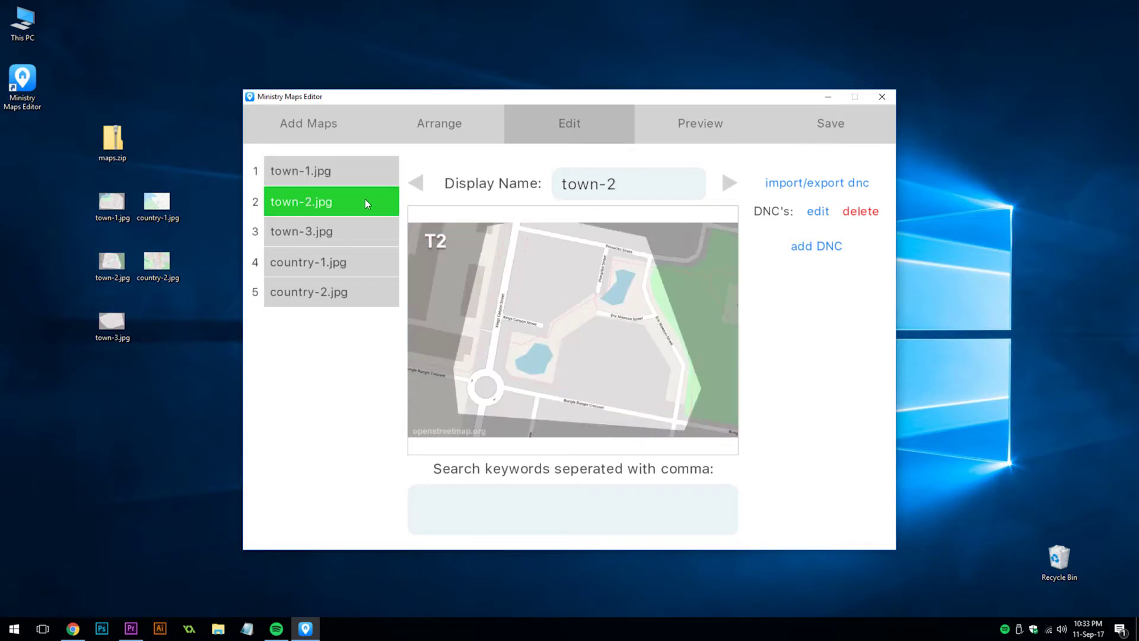
click(361, 233)
click(365, 265)
click(370, 292)
click(419, 186)
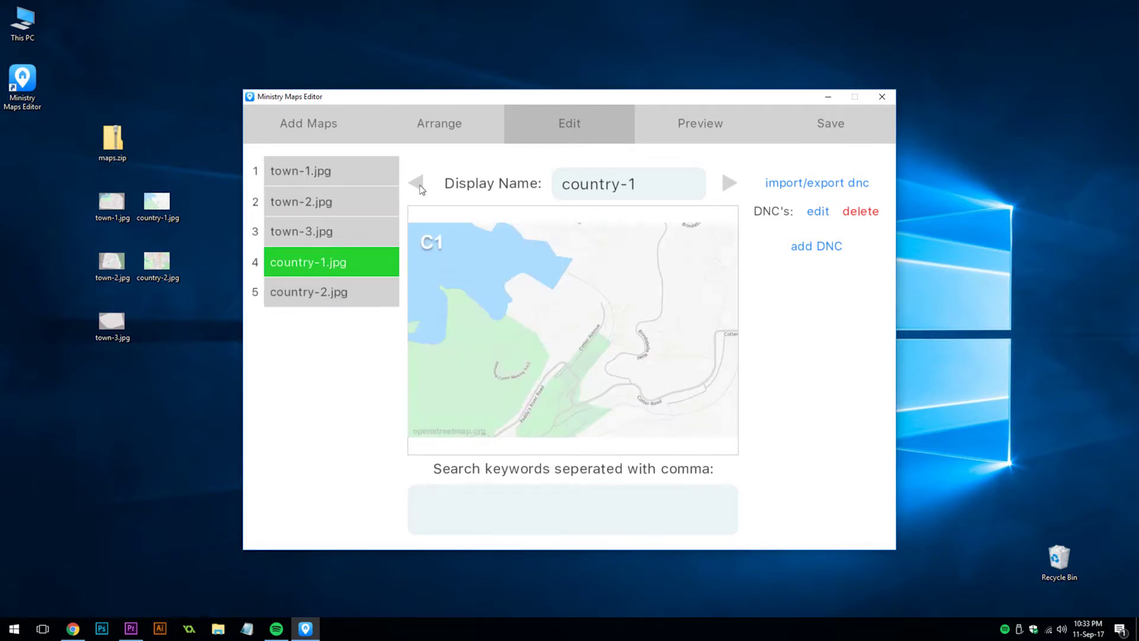
click(419, 187)
click(419, 186)
click(419, 186)
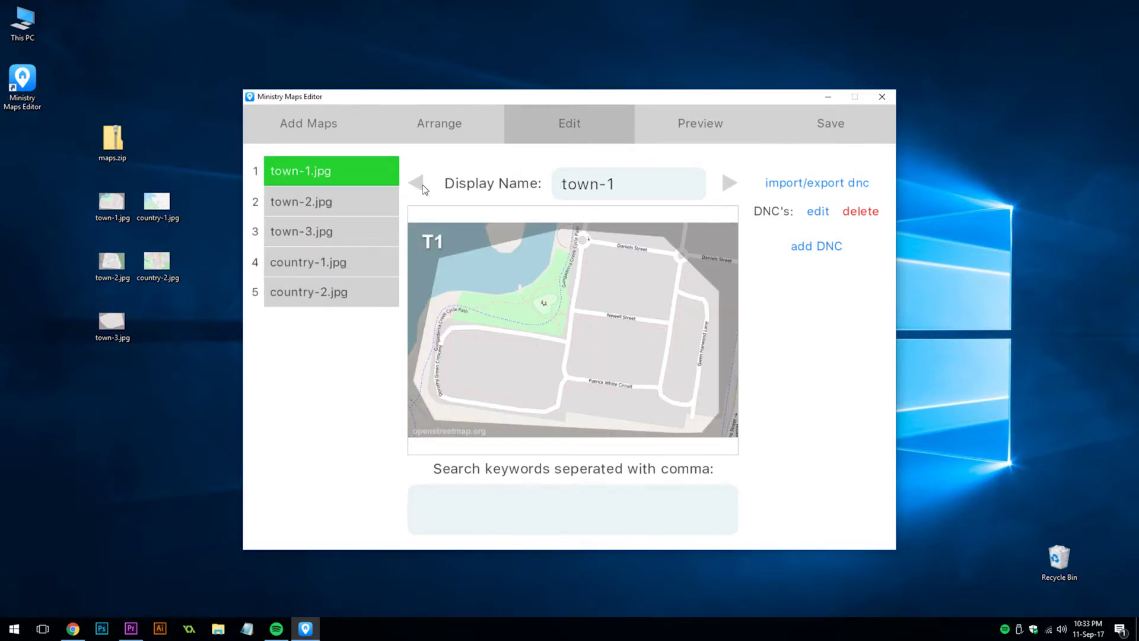
drag(614, 184, 541, 186)
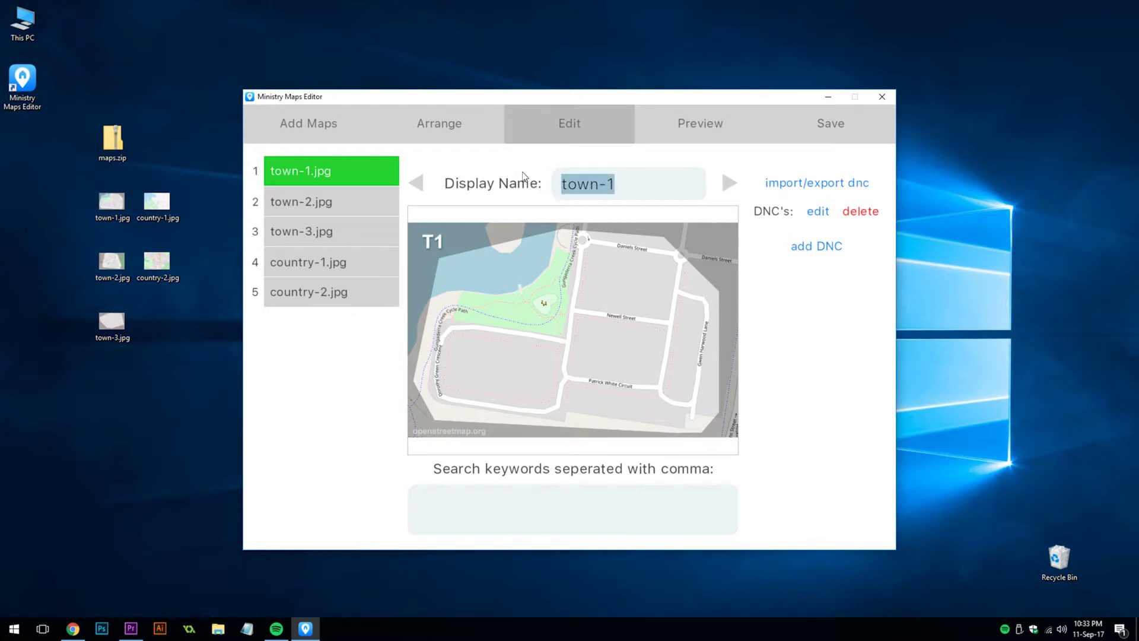
key(BackSpace)
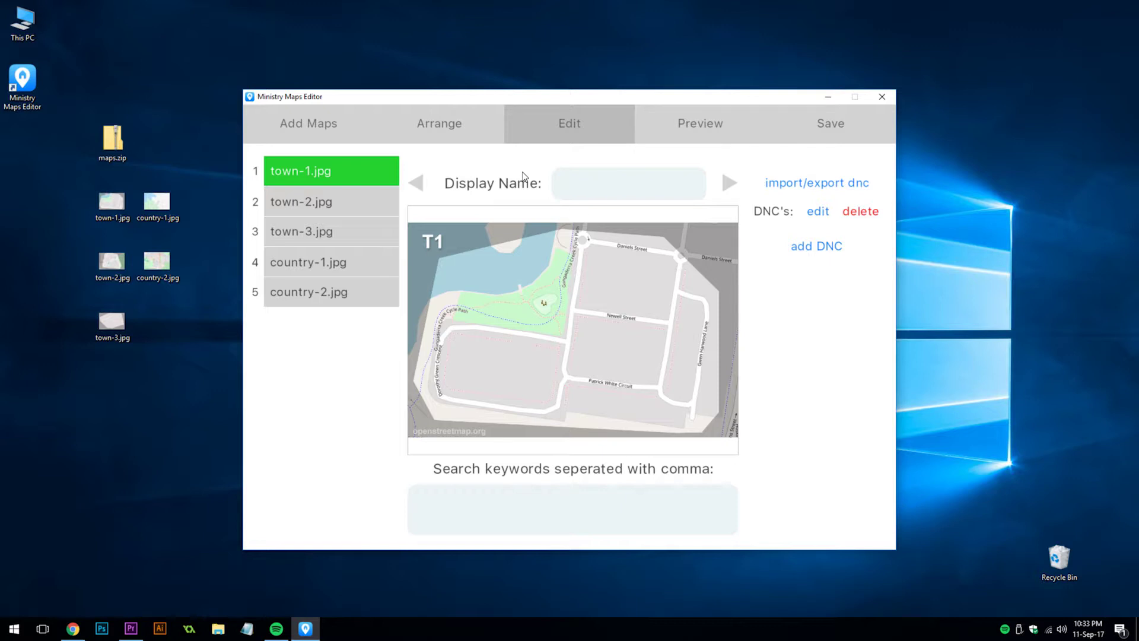
text(Town One)
Step: Zoom and pan the map along Newell Street, then enter the search keyword Newell St
scroll(643, 317, up, 4)
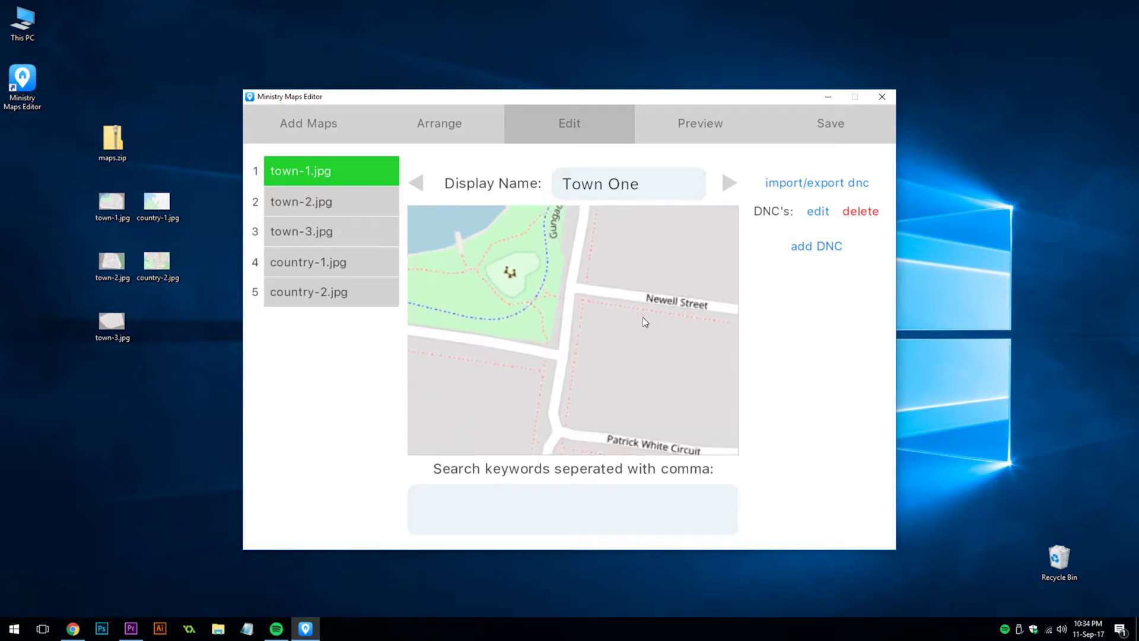
drag(643, 317, 515, 346)
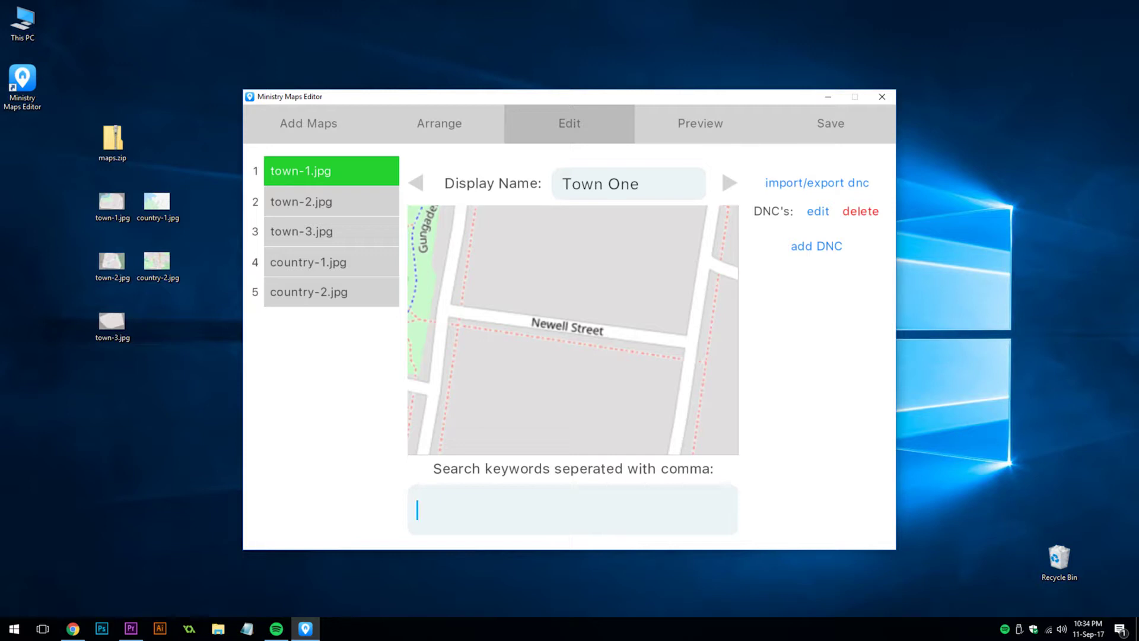
text(N)
text(ll St)
click(811, 249)
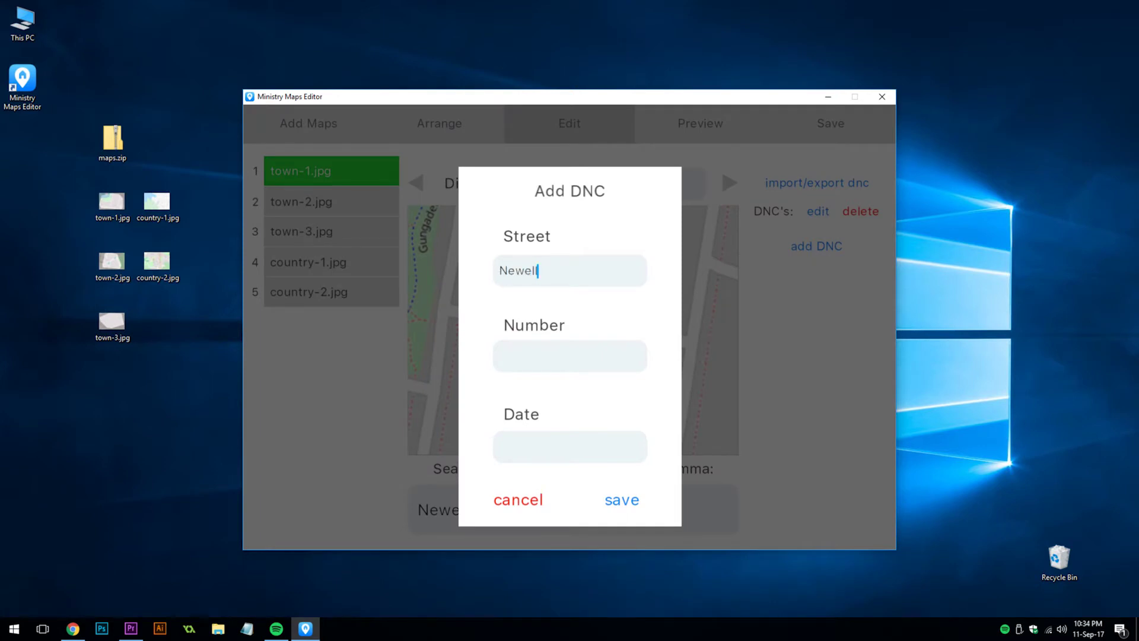
key(Tab)
key(Tab)
text(11-Sep-17)
key(Return)
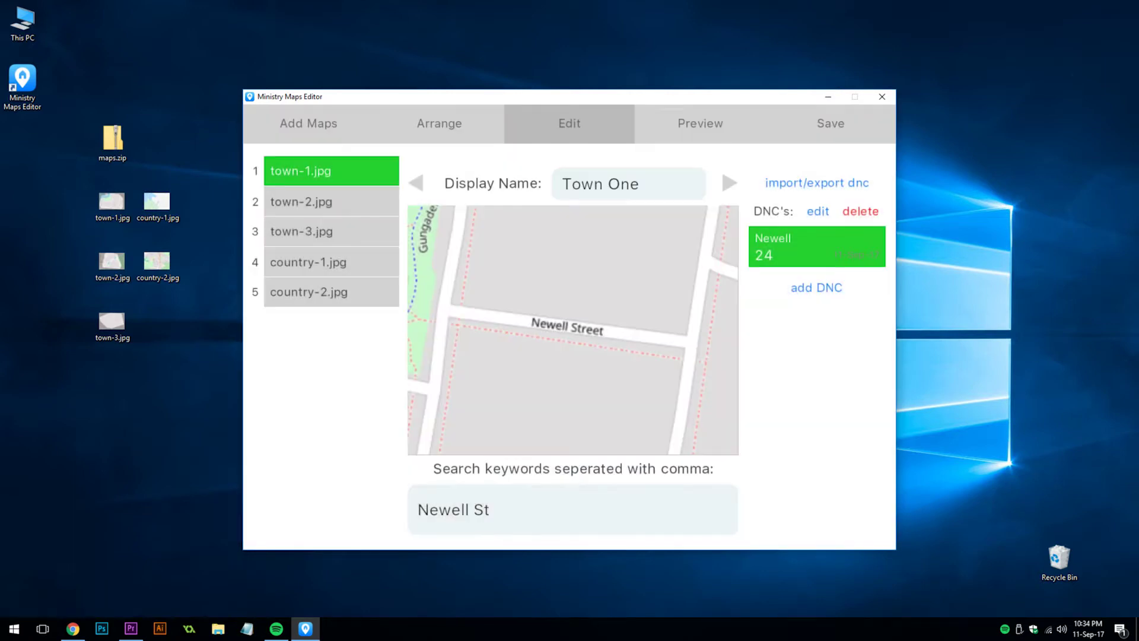
click(852, 183)
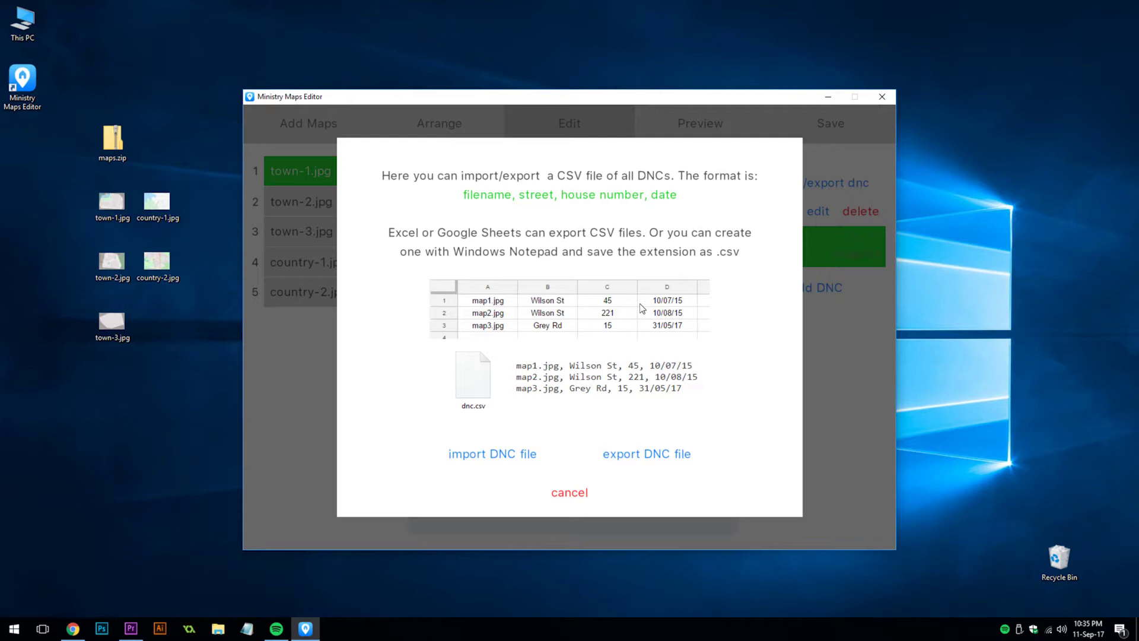
Step: Close the DNC import/export explanation to return to Town One's edit page
key(Escape)
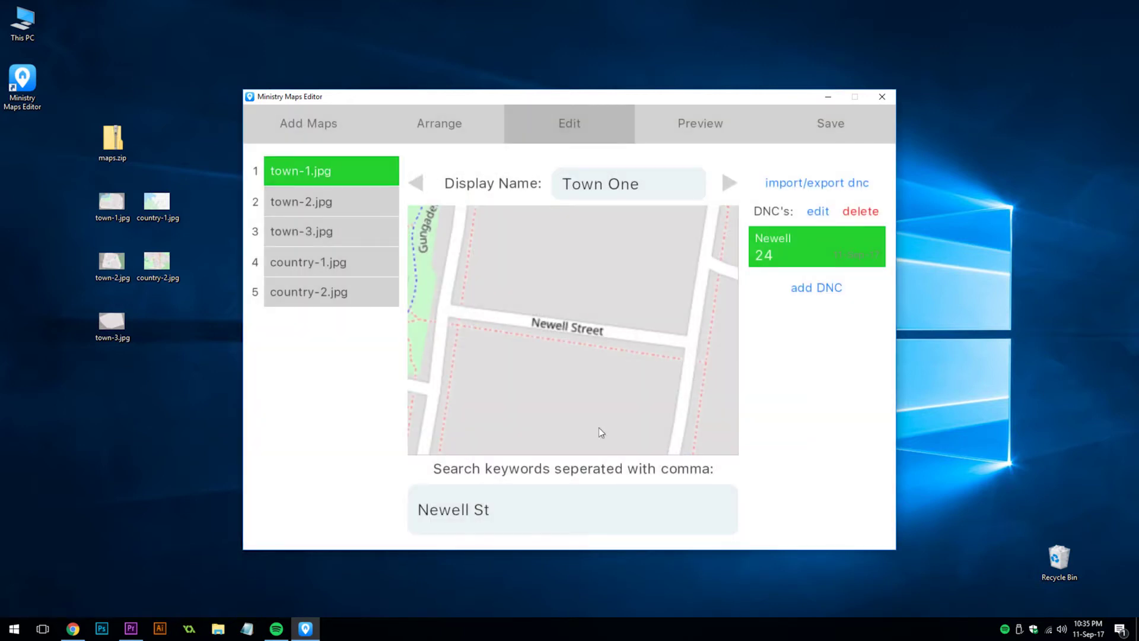
Step: Check the phone preview, then in export options hide DNCs and require a custom PIN
click(651, 123)
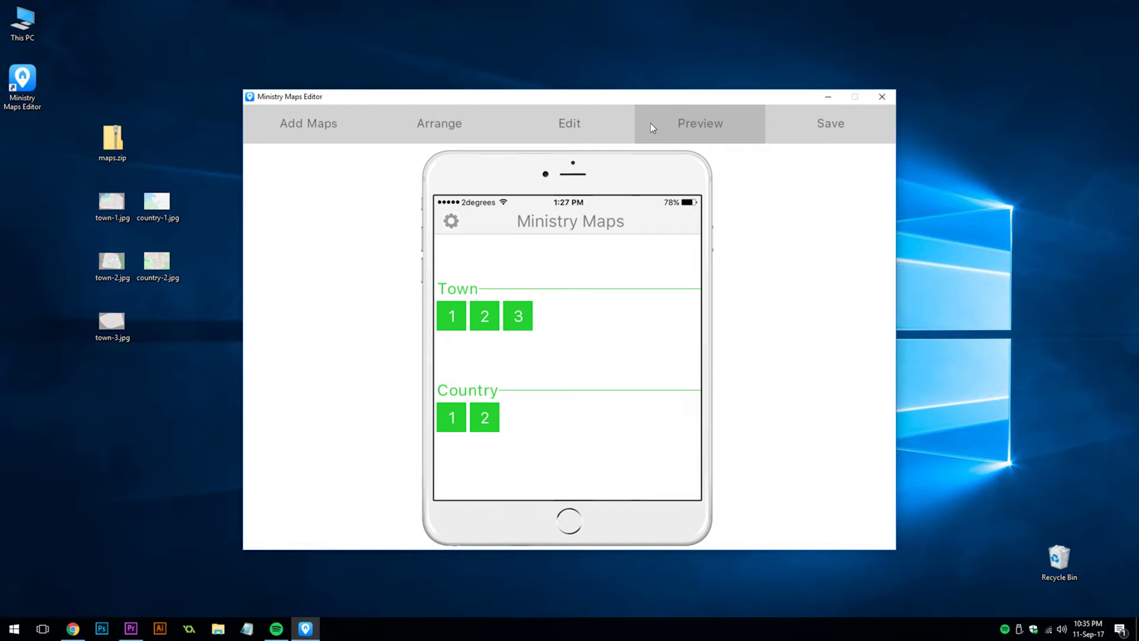
click(786, 132)
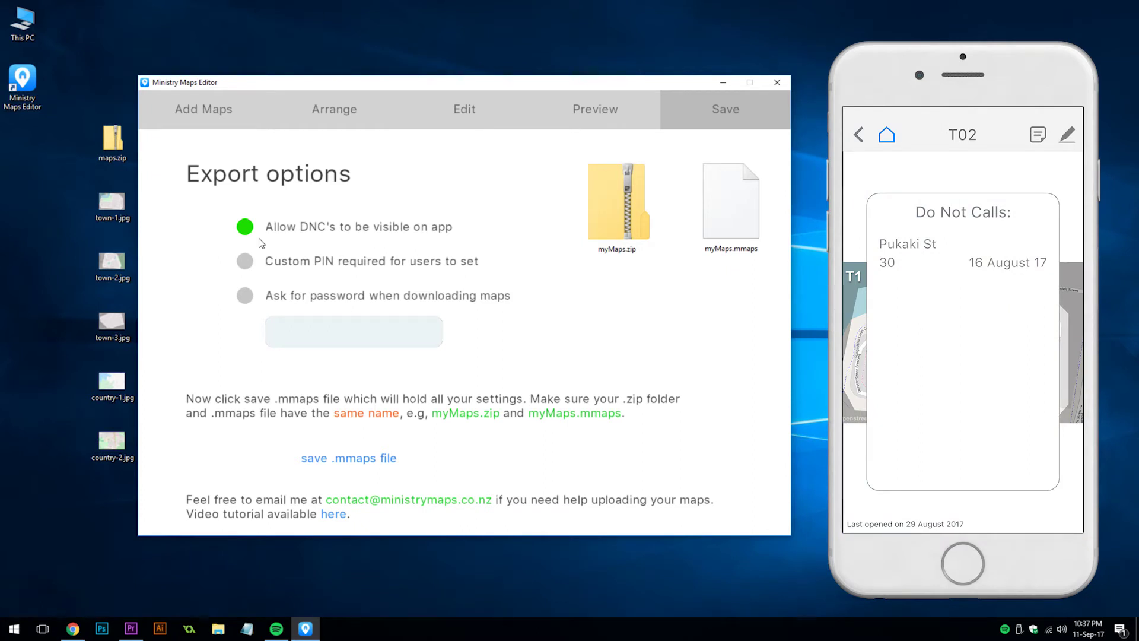
click(248, 229)
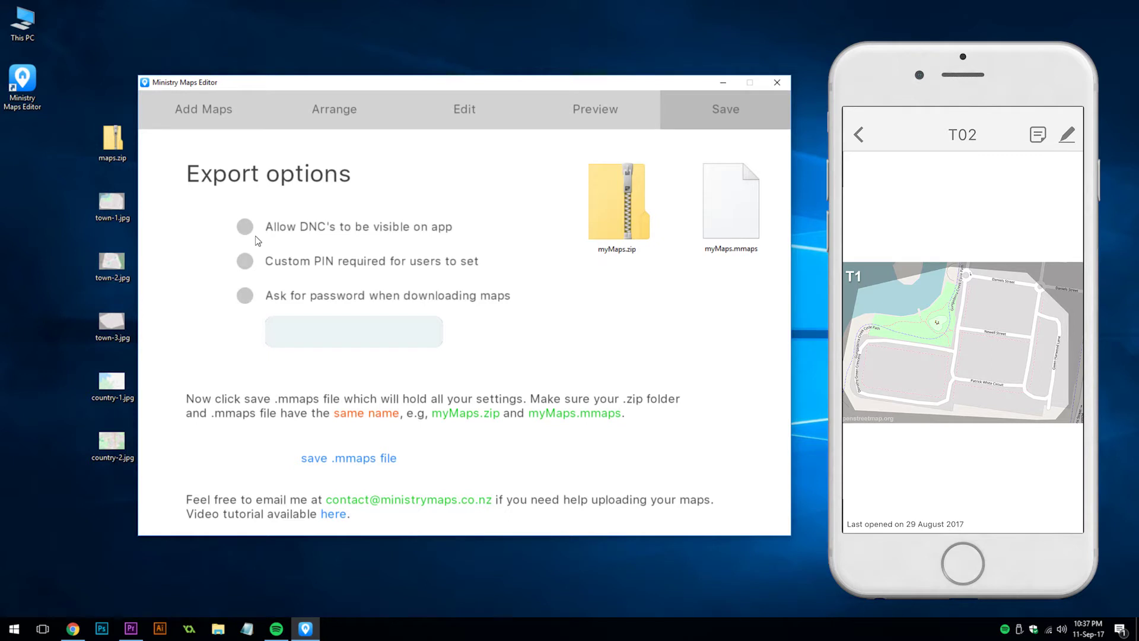
click(248, 263)
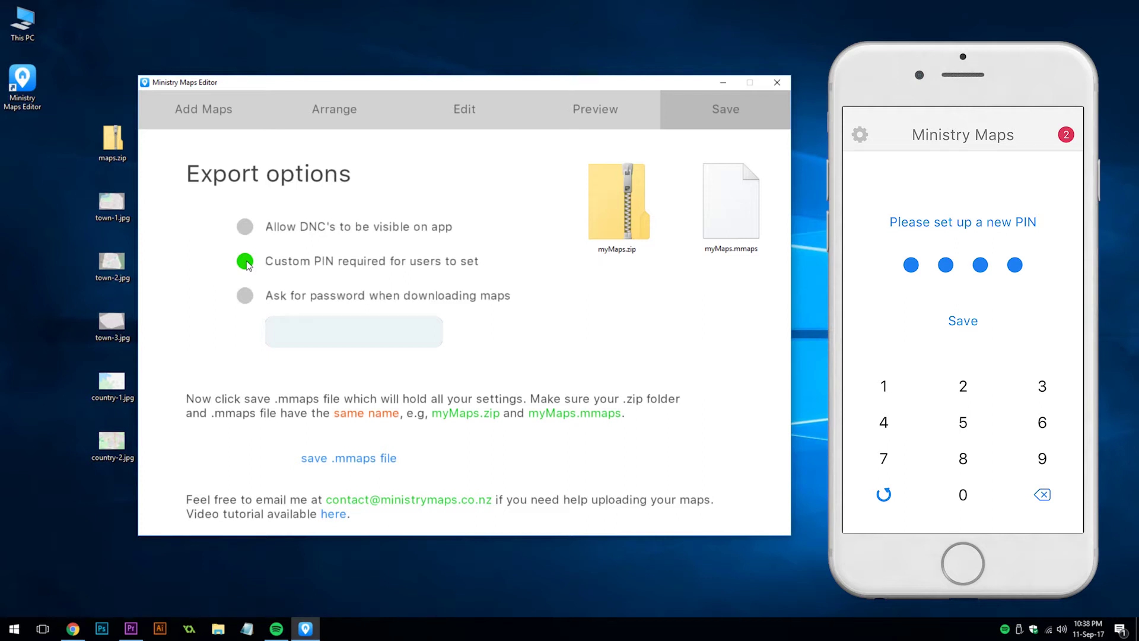
Step: Require a password for map downloads and enter the download password
click(245, 295)
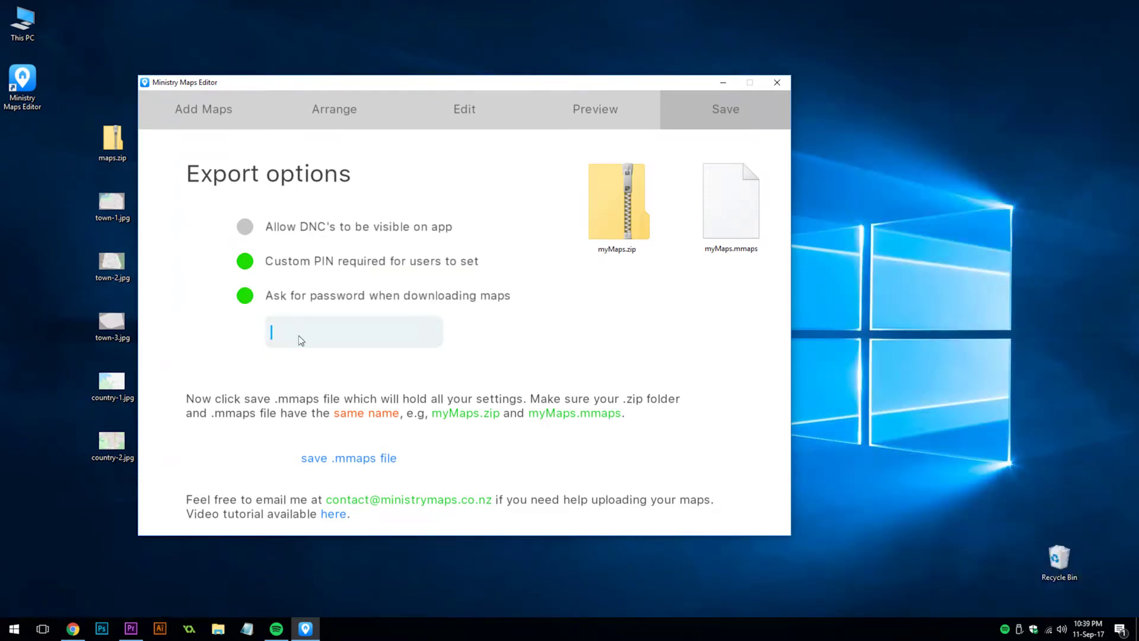
click(298, 345)
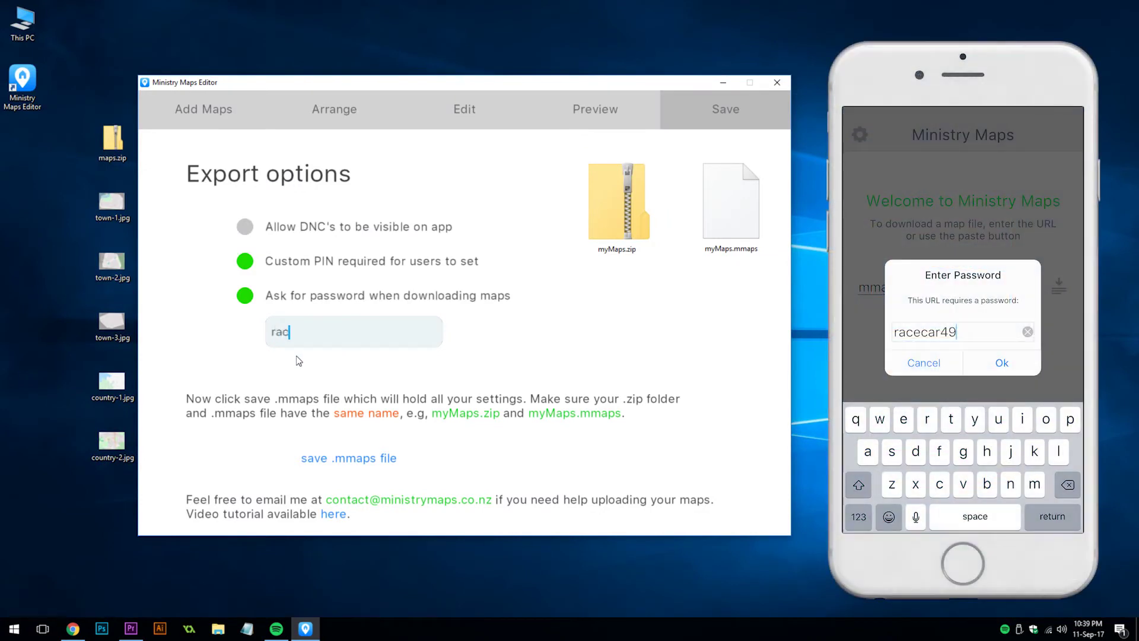
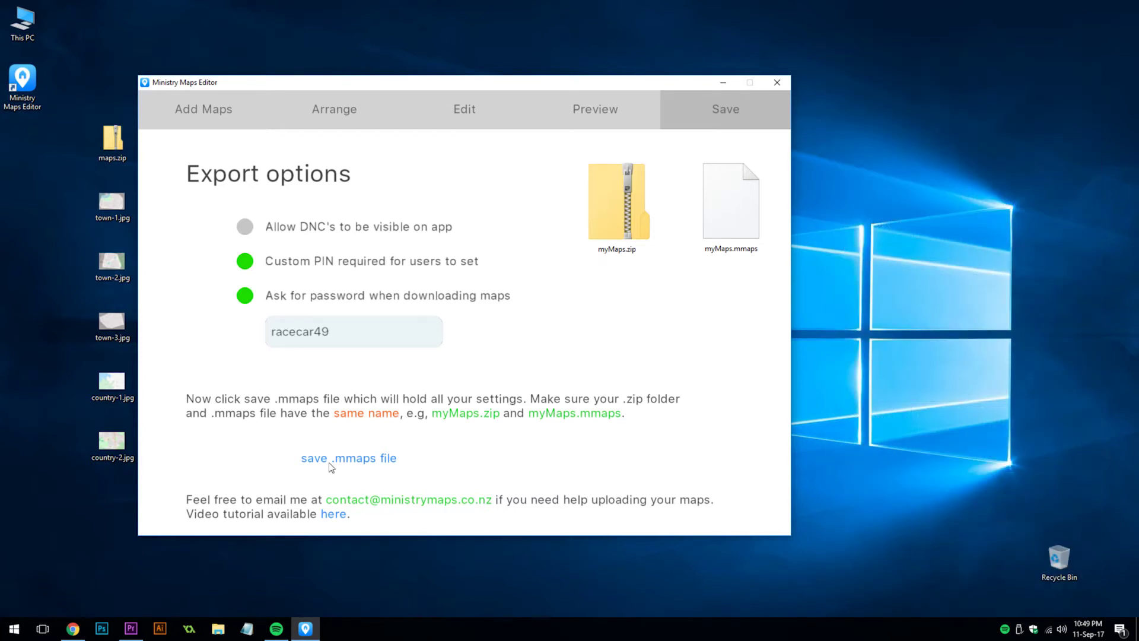
Step: Save the export settings as maps.mmaps on the Desktop and acknowledge 'File saved!'
click(330, 462)
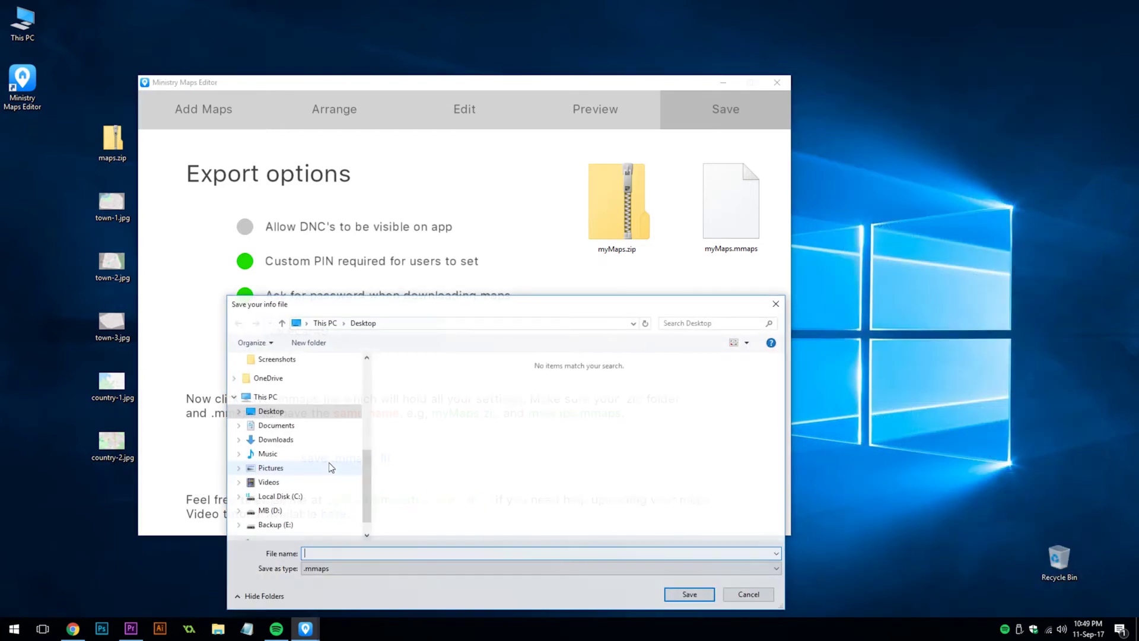
text(maps.)
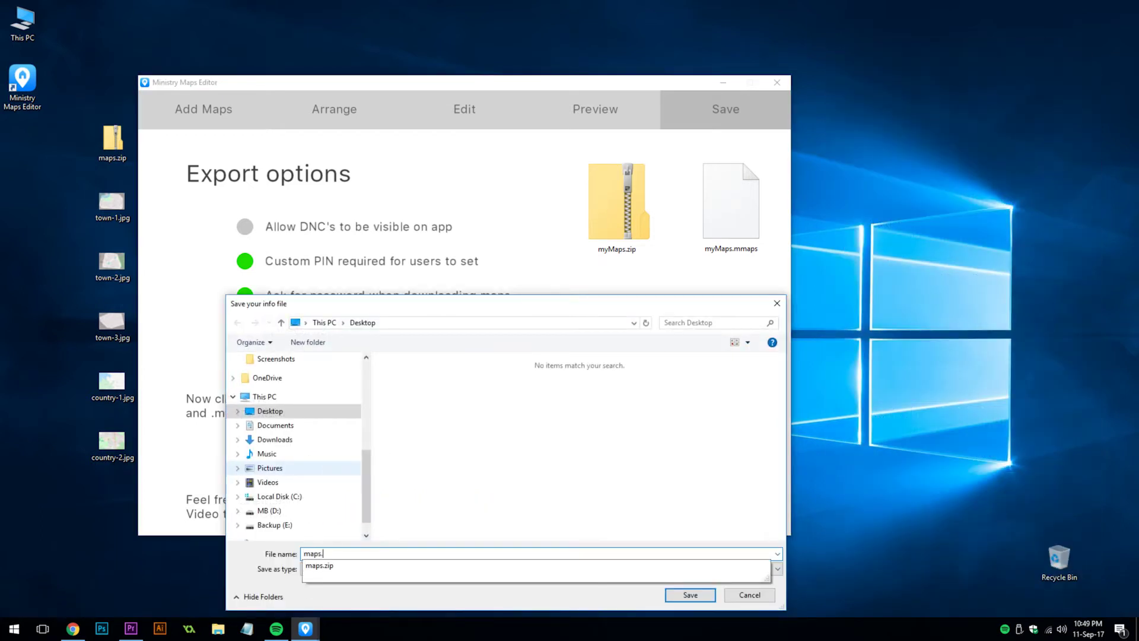
text(mmaps)
click(681, 592)
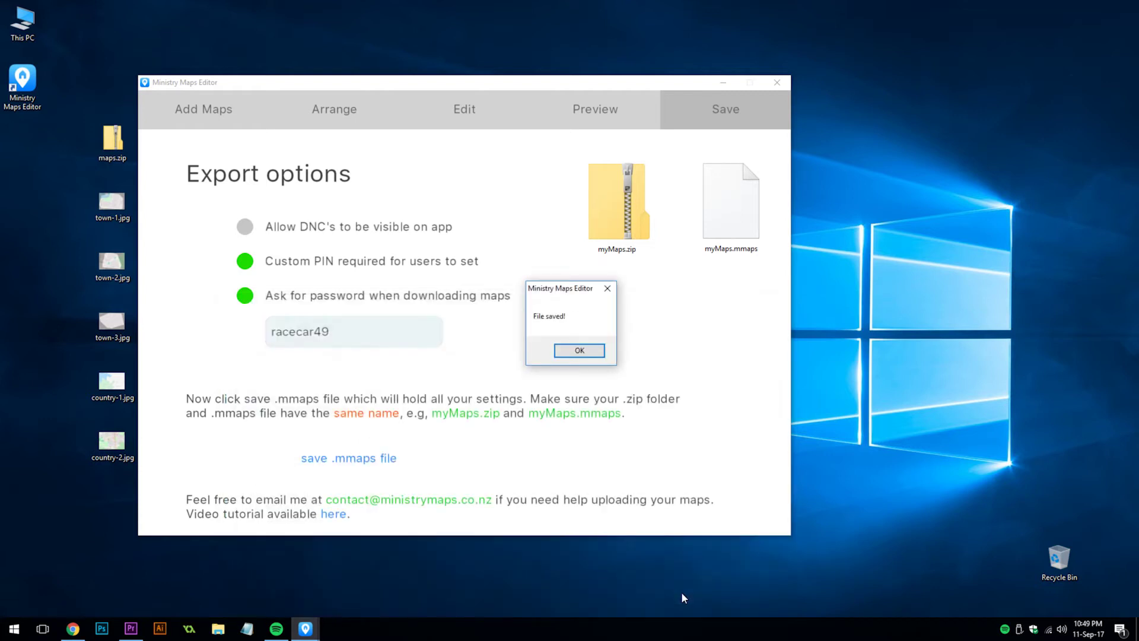
click(575, 352)
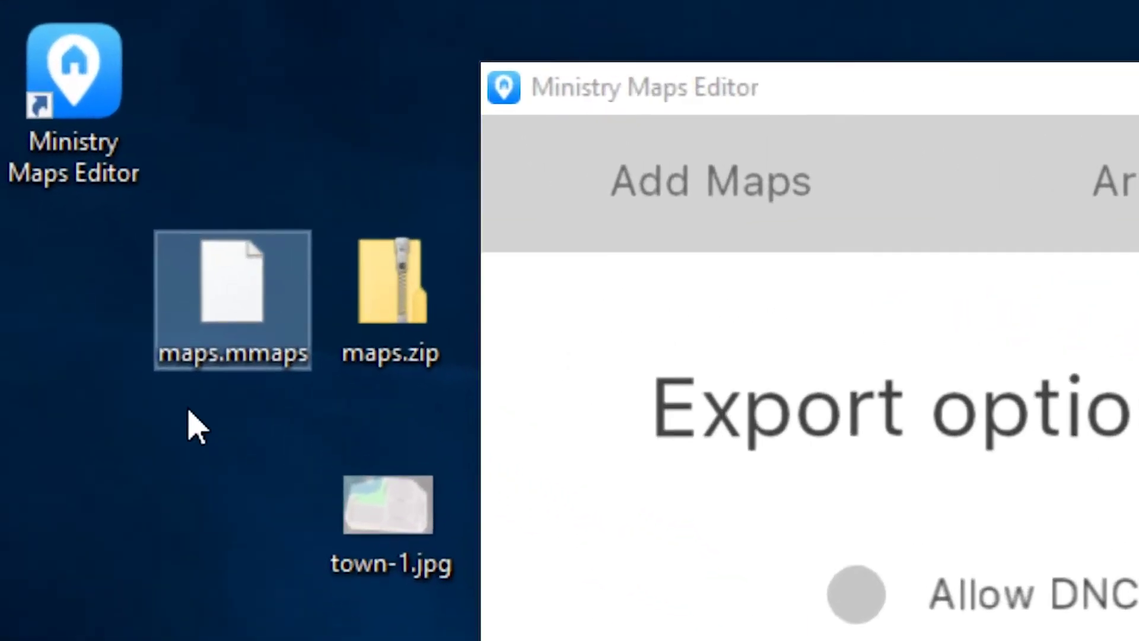
drag(44, 172, 59, 173)
drag(233, 449, 527, 236)
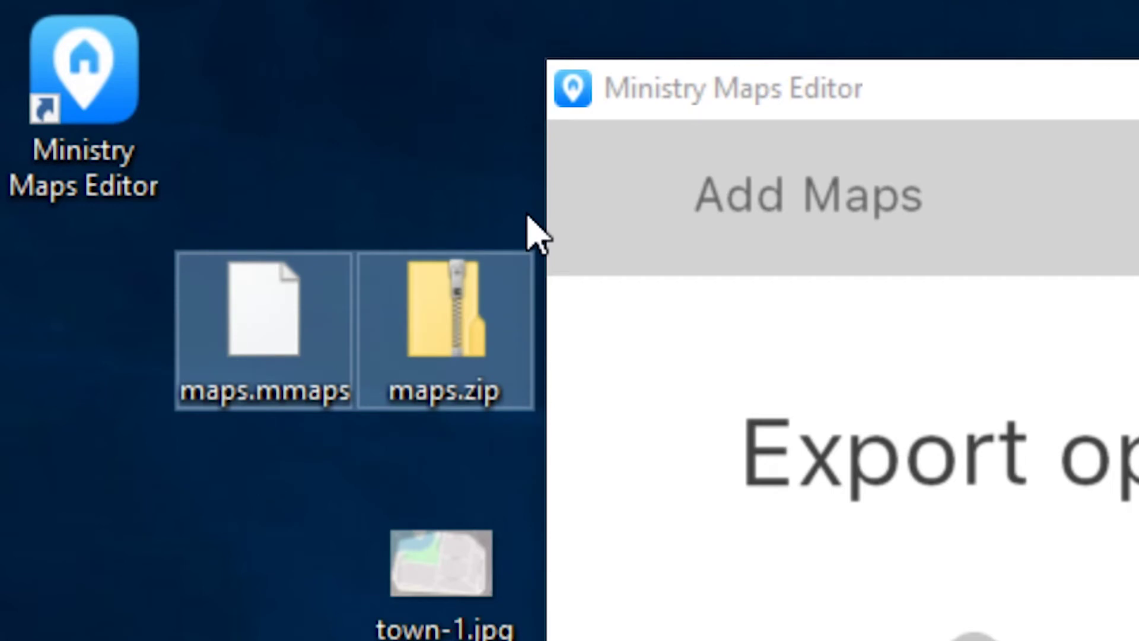
click(300, 281)
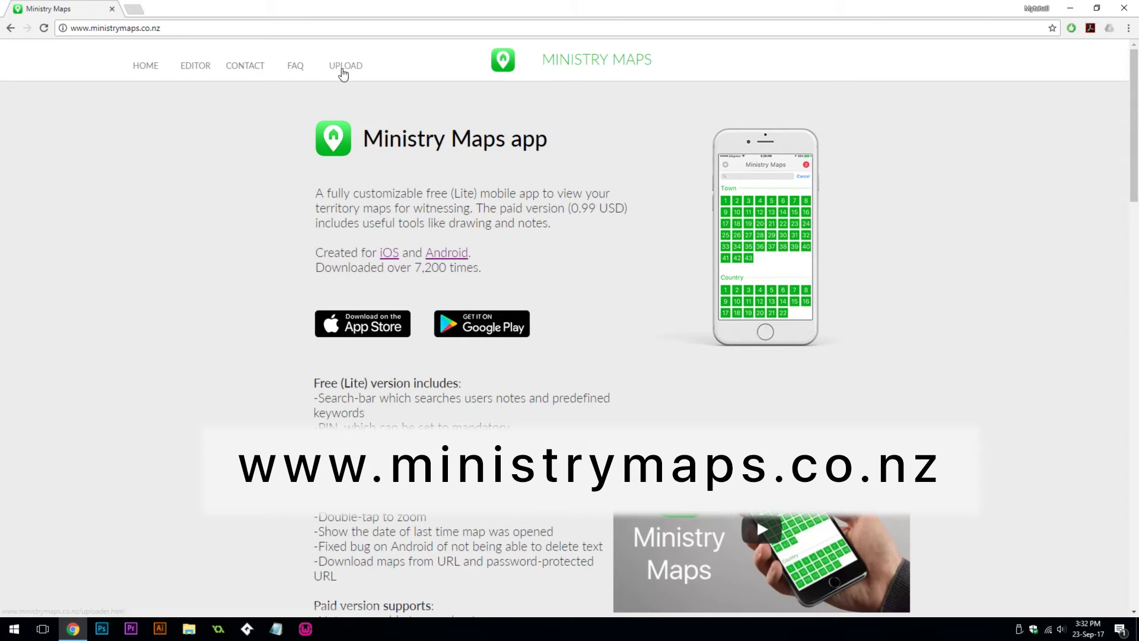
Step: Register an account on the Ministry Maps file uploader and log in
click(342, 70)
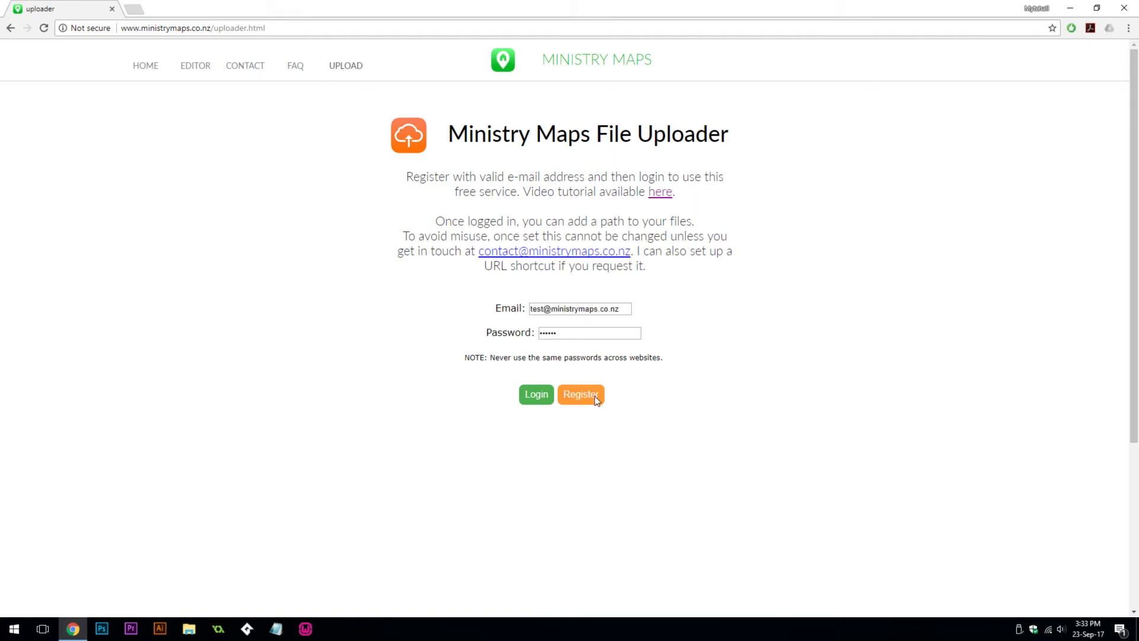
click(595, 398)
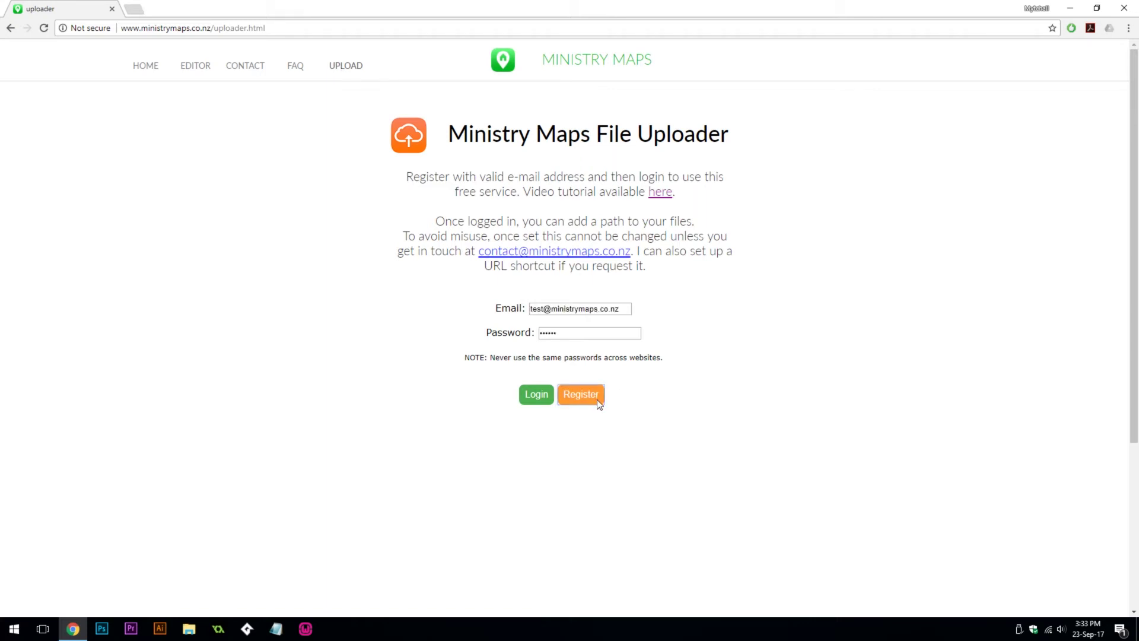
click(547, 395)
Step: Add the upload path Country NZ, Town Jacksons, Congregation North
text(N)
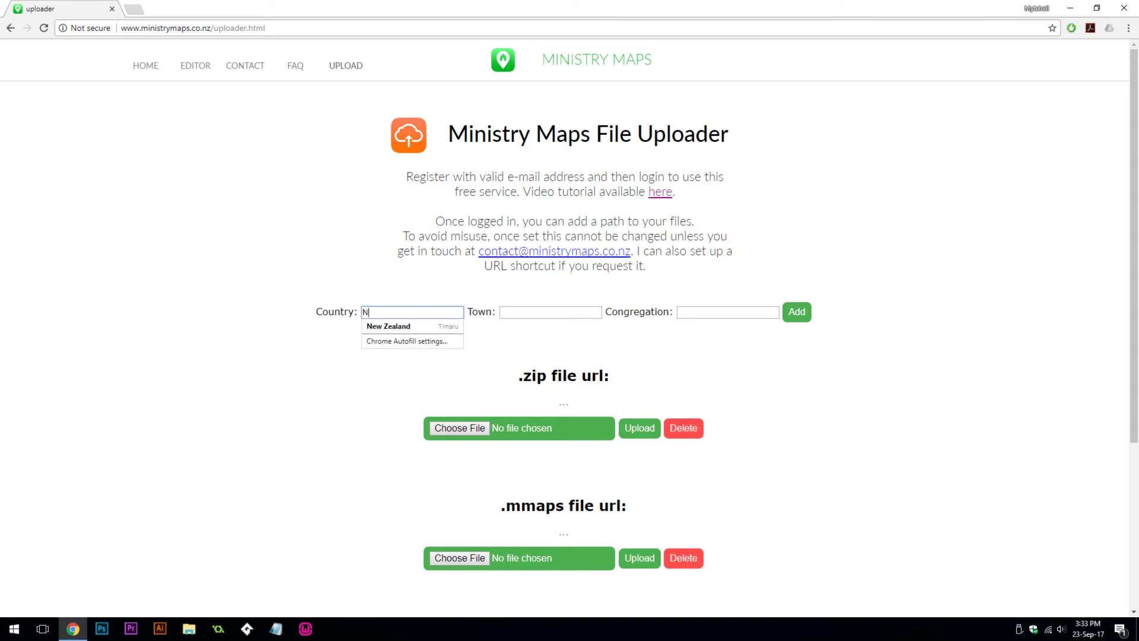
text(Z)
key(Tab)
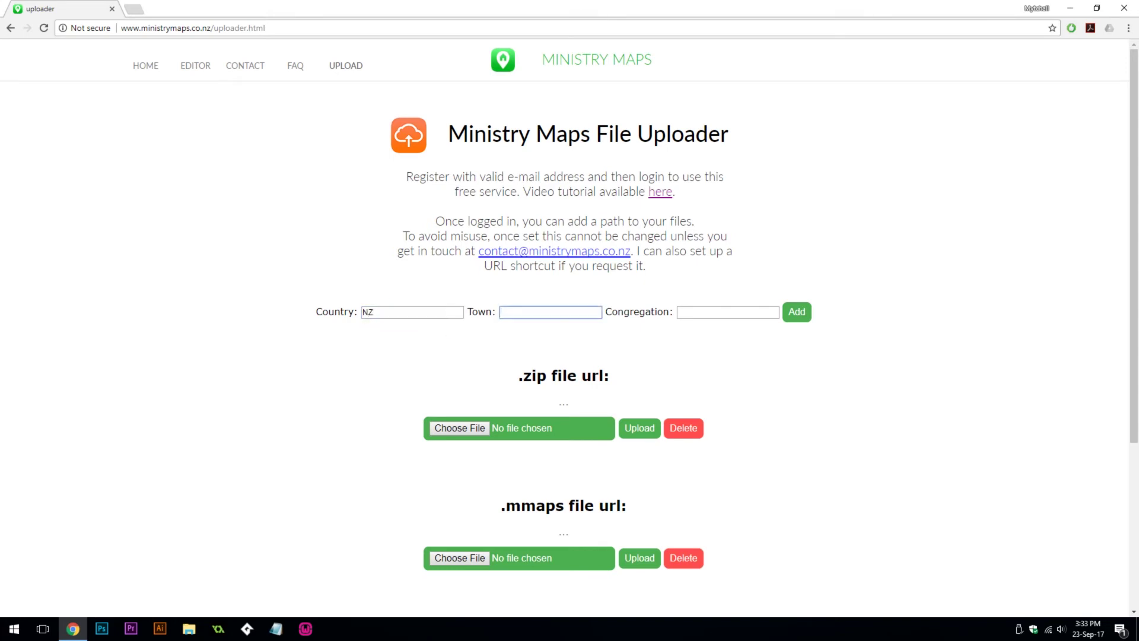
text(Jacksons)
key(Tab)
text(North)
key(Tab)
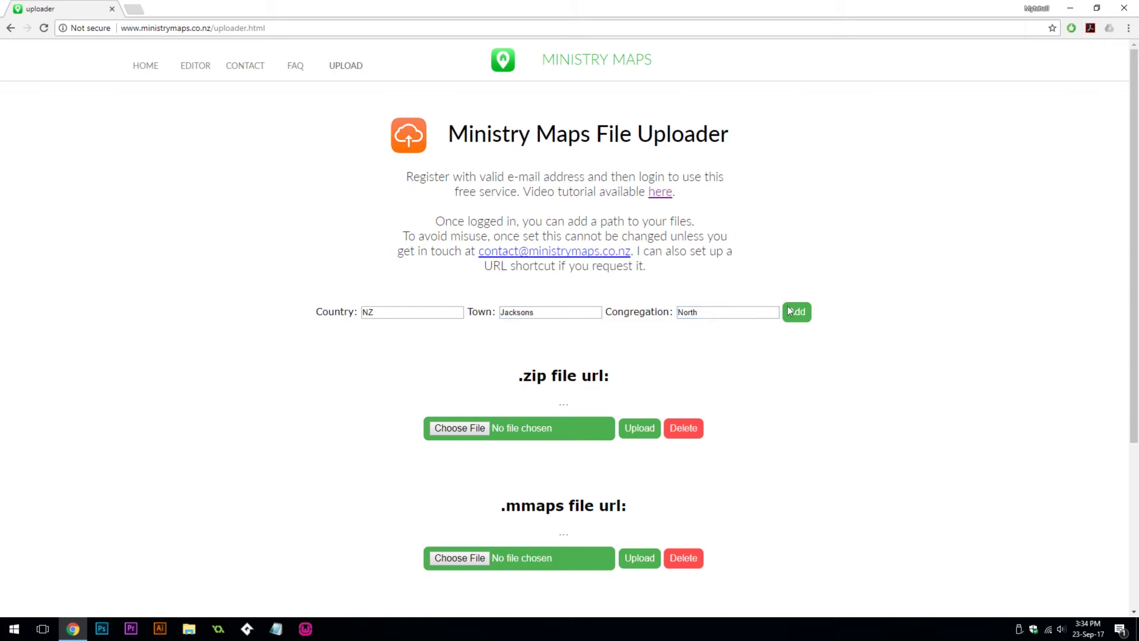
click(797, 321)
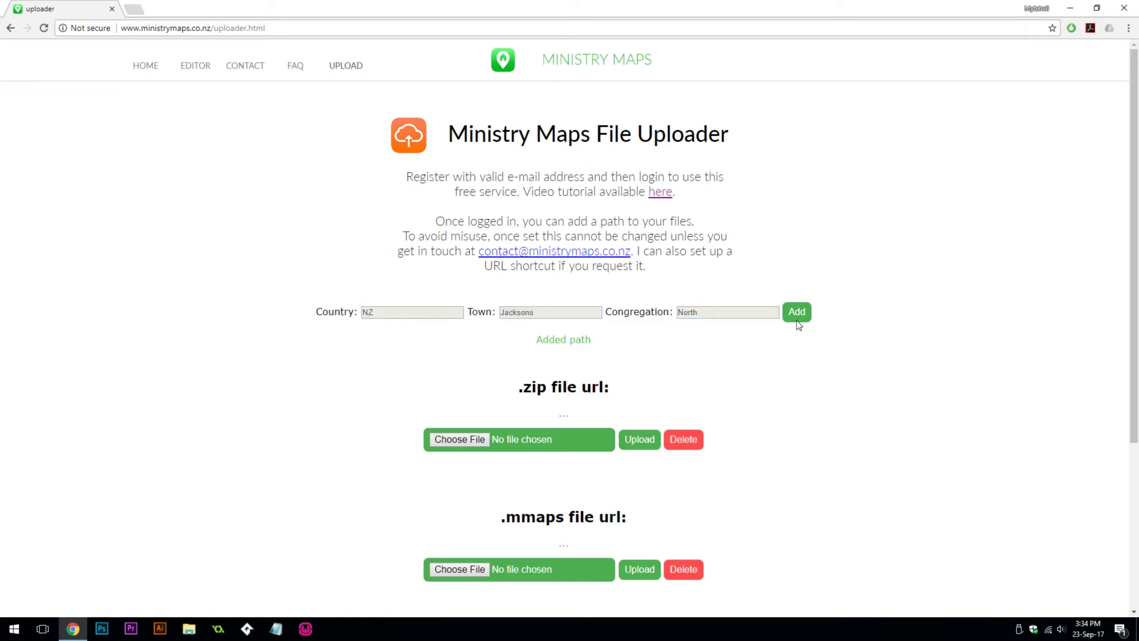
Step: Upload demo.zip under the .zip file url
click(460, 439)
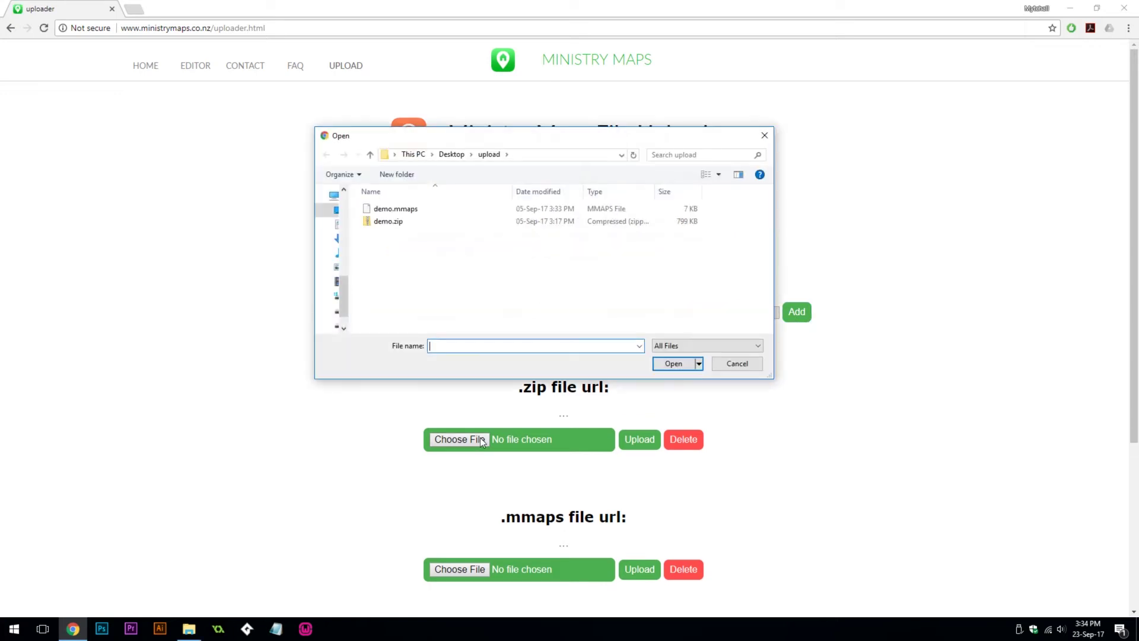
double_click(408, 223)
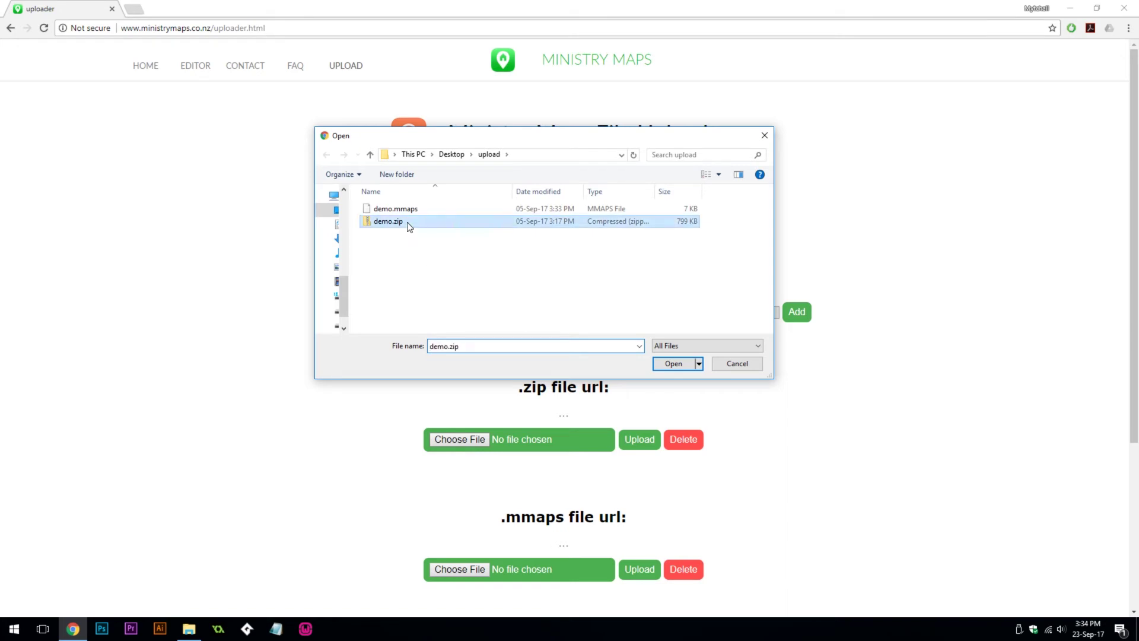
click(647, 442)
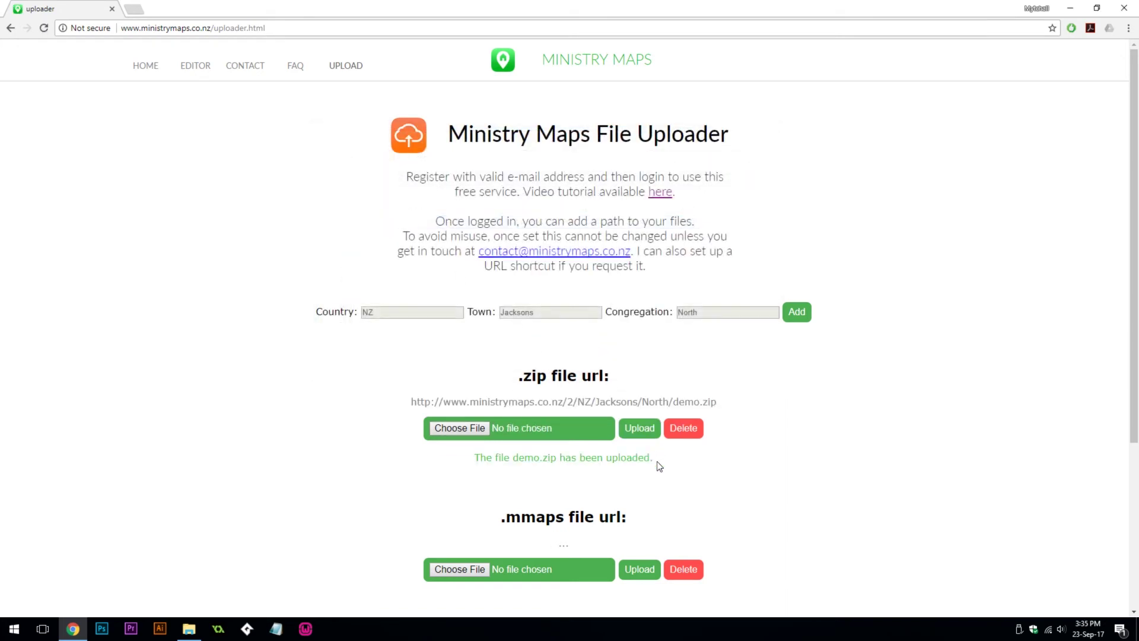
Step: Upload demo.mmaps under the .mmaps file url, then select both resulting download URLs
scroll(657, 462, down, 1)
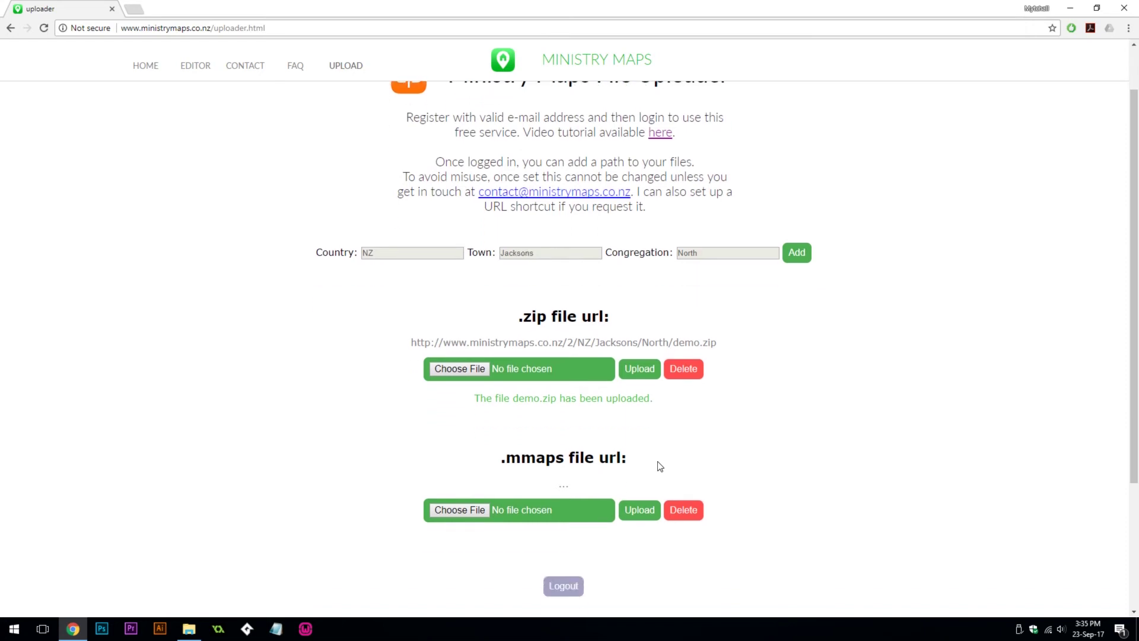
click(472, 510)
double_click(396, 212)
click(645, 515)
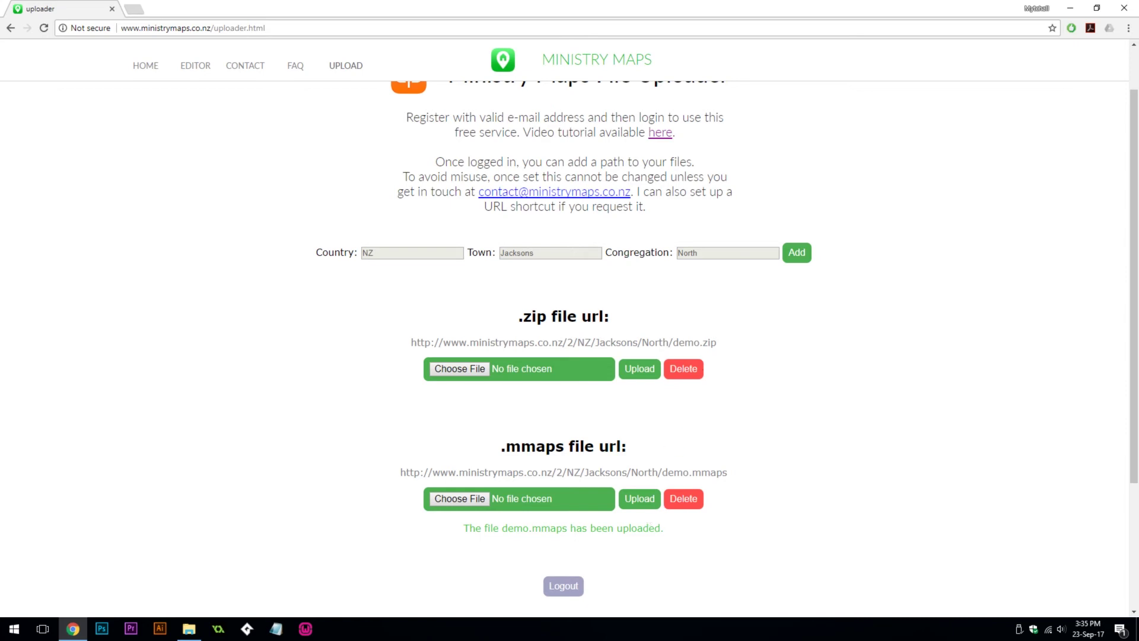
drag(718, 342, 410, 342)
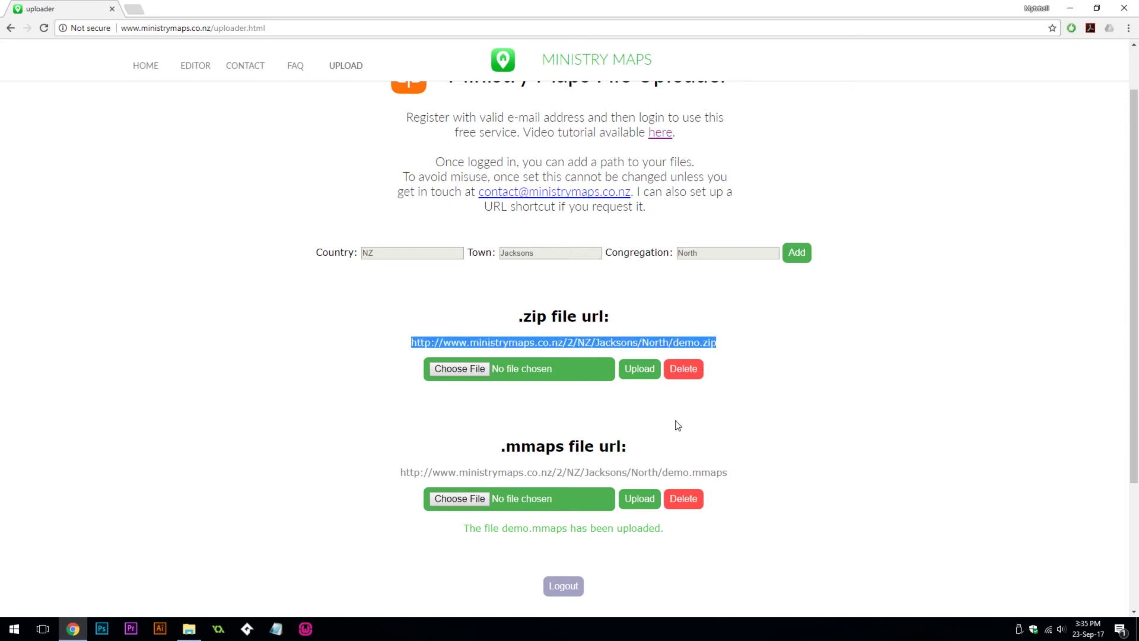
drag(728, 473, 394, 472)
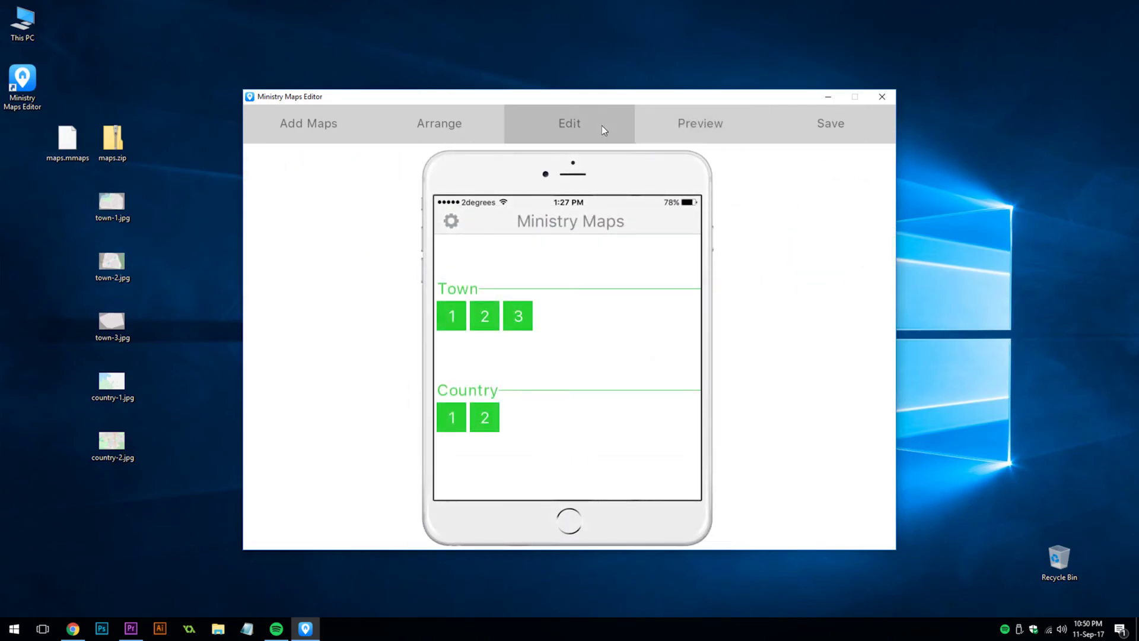
Step: Switch from the phone preview back through Edit to the Save export options page
click(601, 126)
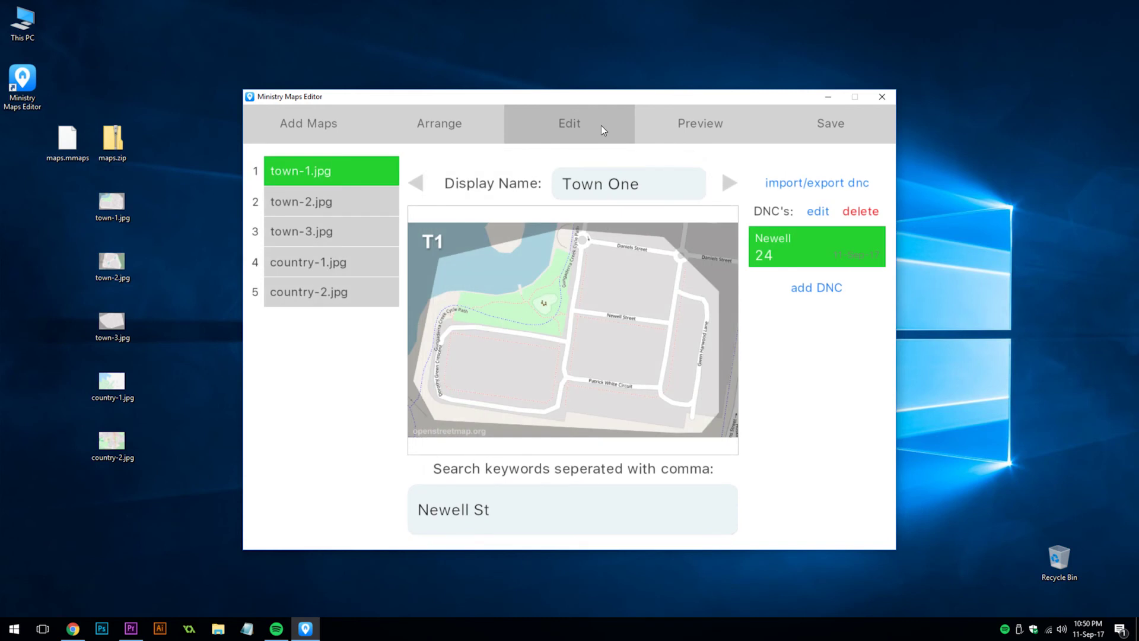
click(807, 126)
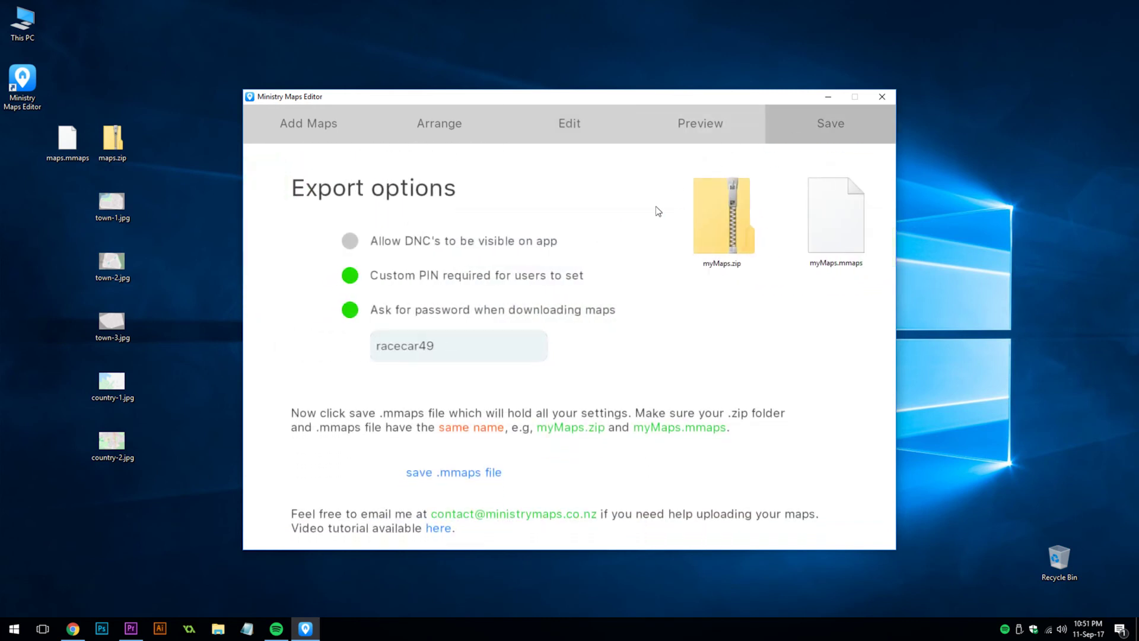